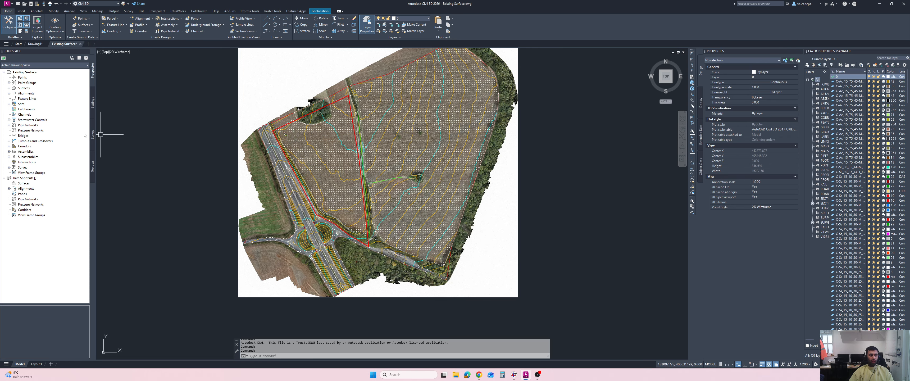
Step: Examine the existing EG surface's contours and extent relative to the red site outline and the roundabout
click(9, 88)
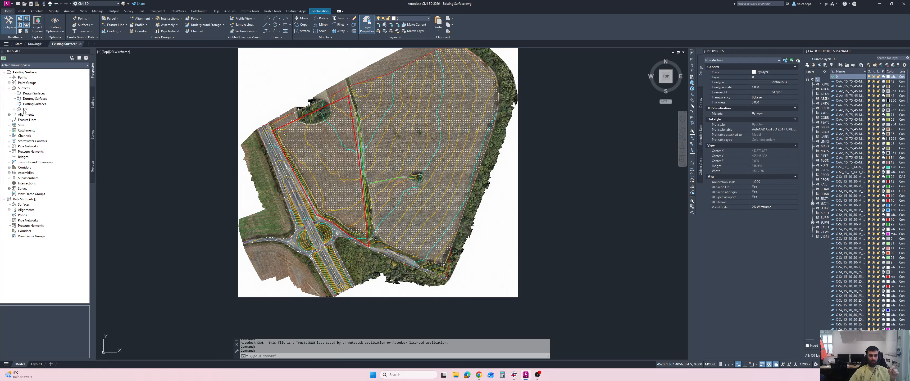
scroll(368, 131, up, 4)
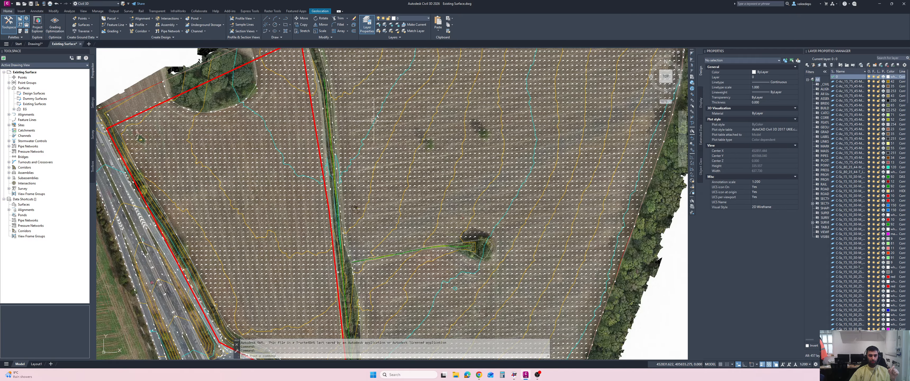
scroll(369, 133, up, 3)
click(369, 133)
scroll(409, 163, down, 3)
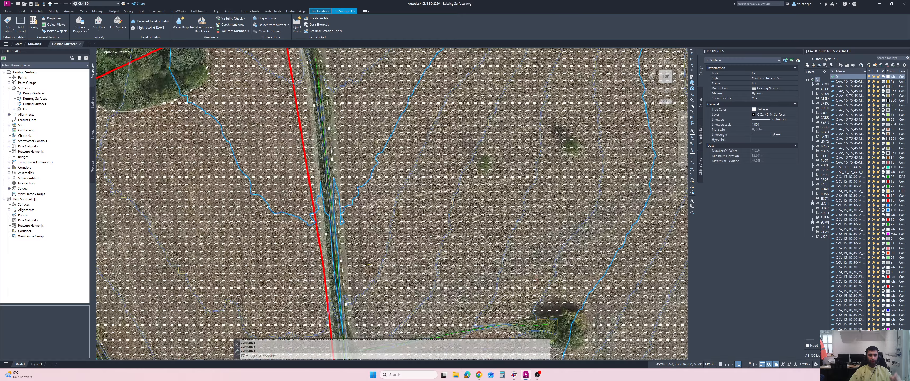
middle_drag(409, 166, 412, 171)
scroll(412, 171, down, 2)
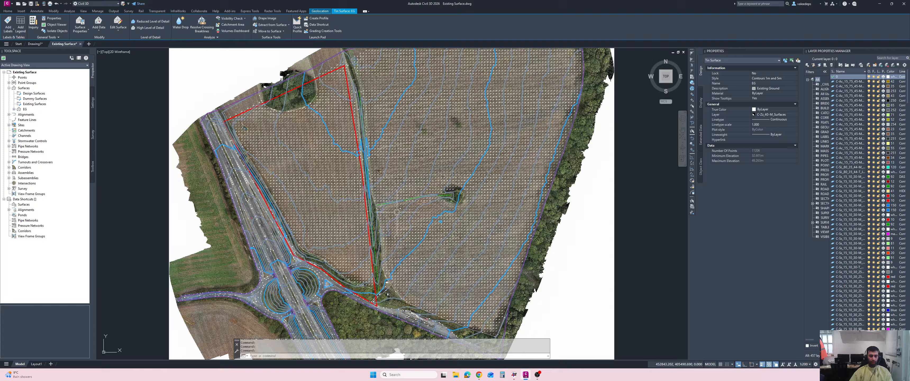
mouse_move(391, 217)
middle_down()
mouse_move(411, 201)
mouse_move(434, 207)
middle_up()
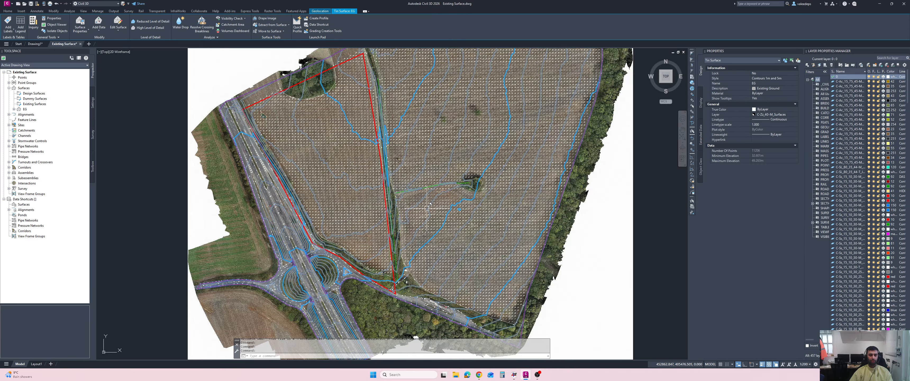
key(Escape)
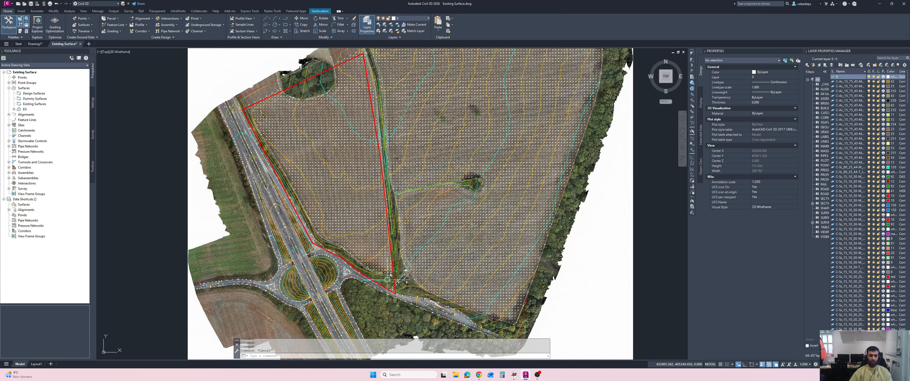
middle_drag(408, 212, 387, 226)
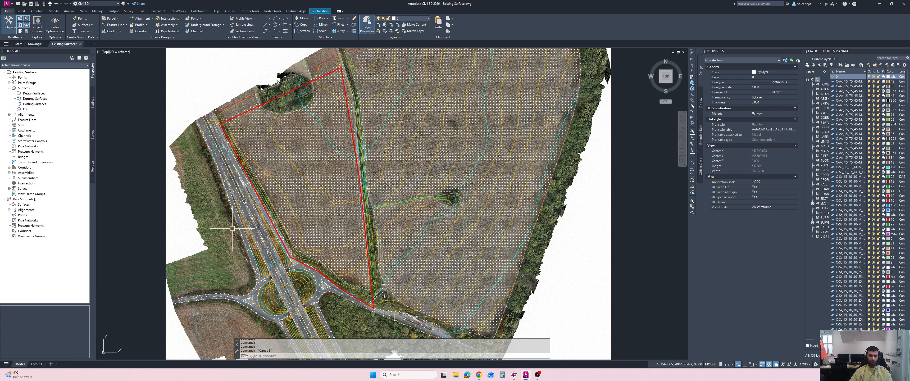
click(301, 284)
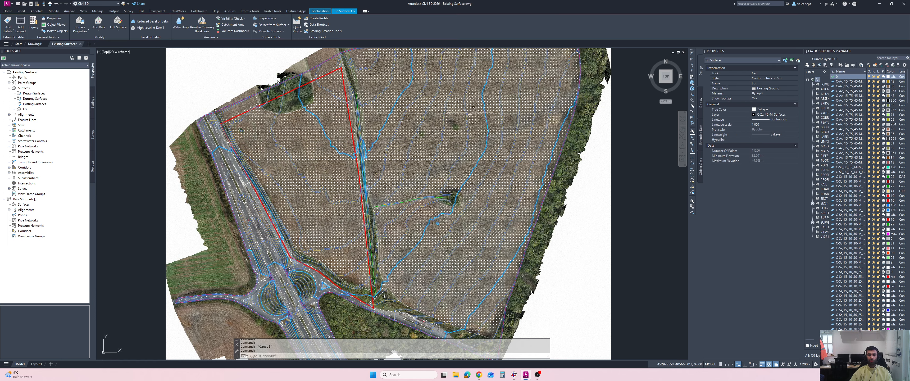
scroll(469, 112, down, 4)
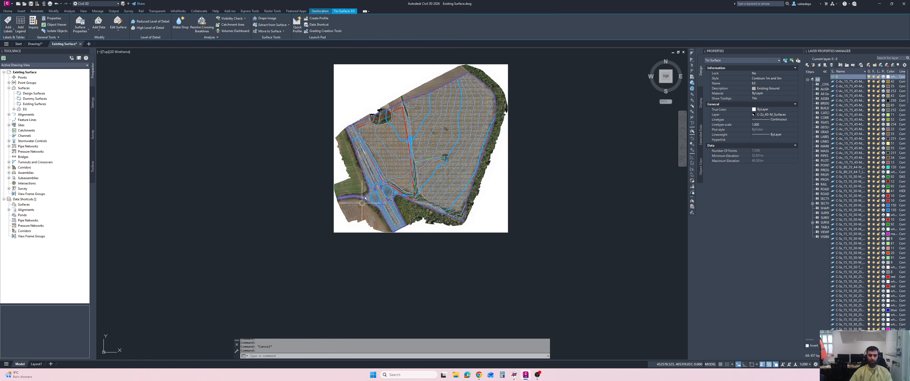
scroll(390, 133, up, 4)
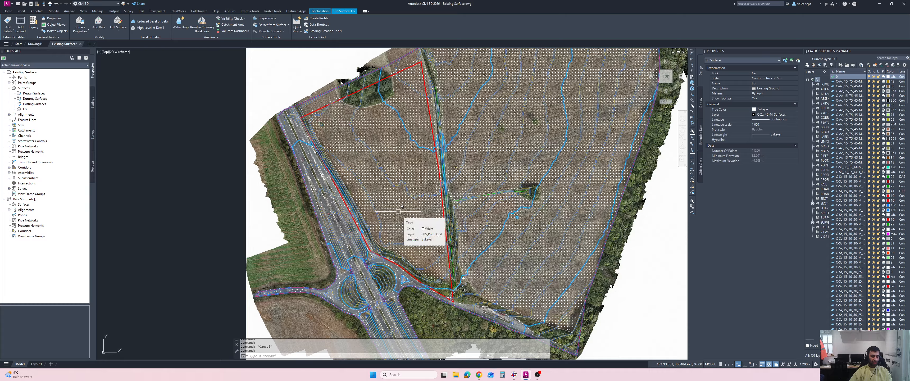
key(Escape)
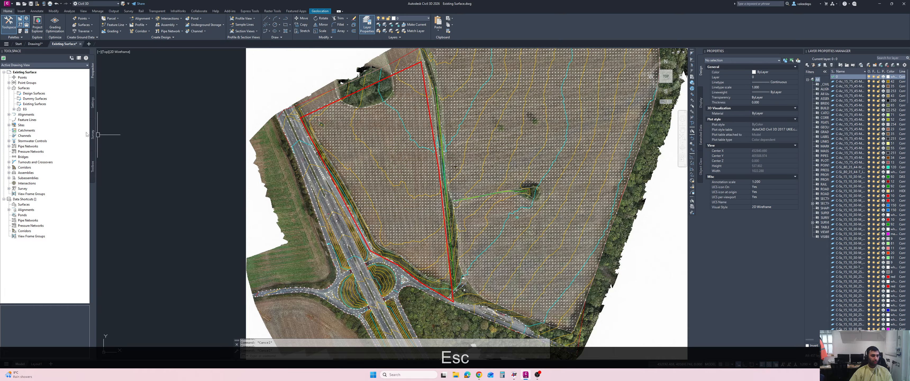
Step: Start adding an outer boundary named "External Boundary" to the EG surface definition
click(14, 110)
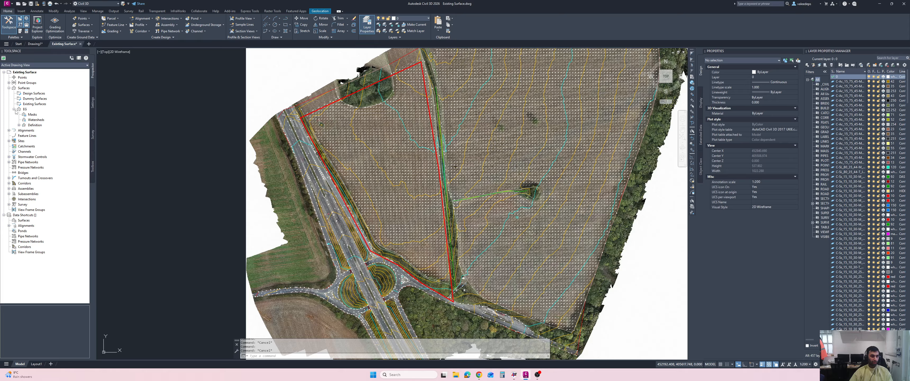
click(20, 126)
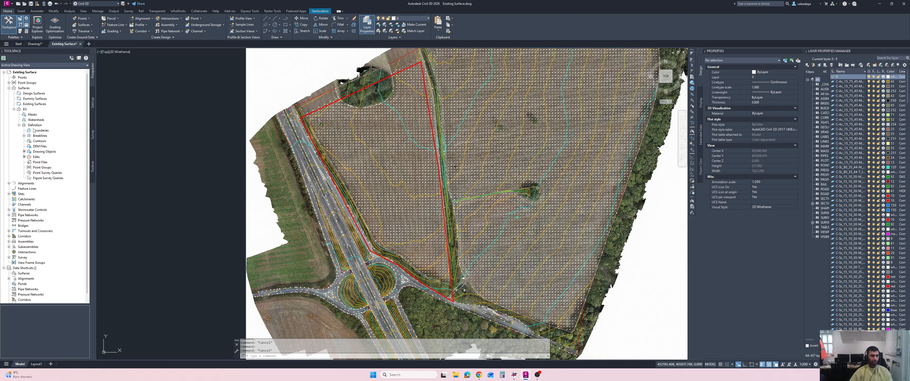
click(45, 130)
right_click(45, 131)
click(52, 134)
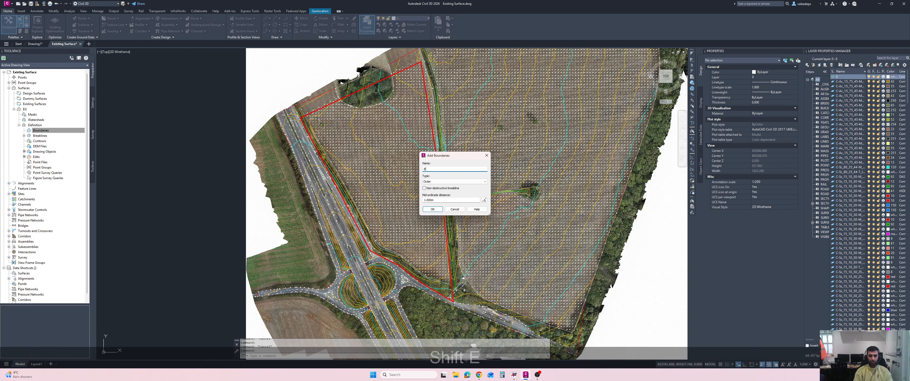
text(External Boundar)
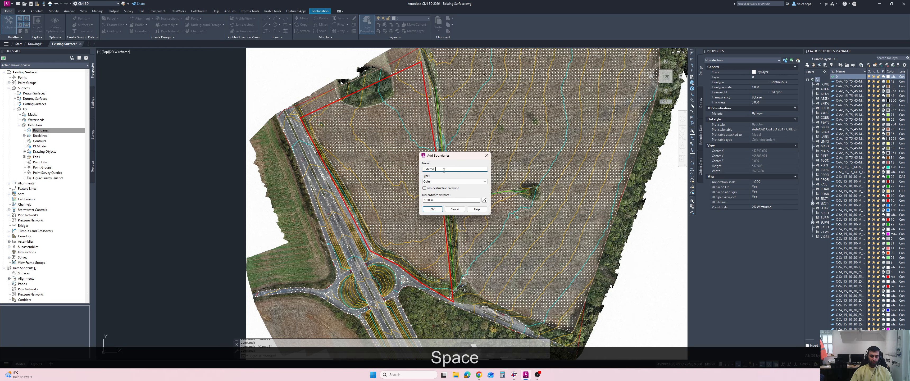
text(y)
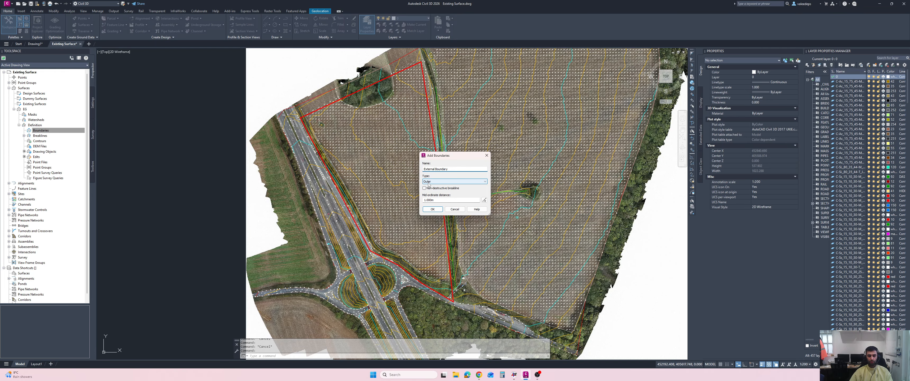
click(433, 210)
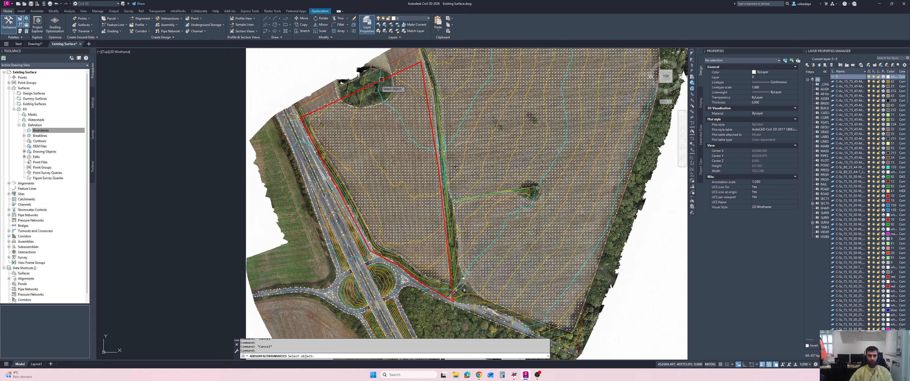
Step: Use the red site outline as the EG surface's outer boundary and inspect the contours around it
scroll(409, 67, up, 6)
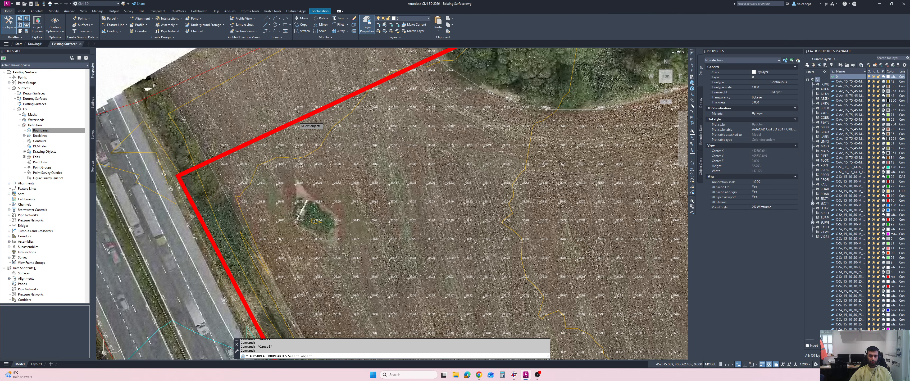
click(296, 119)
scroll(432, 134, down, 5)
middle_drag(456, 142, 432, 134)
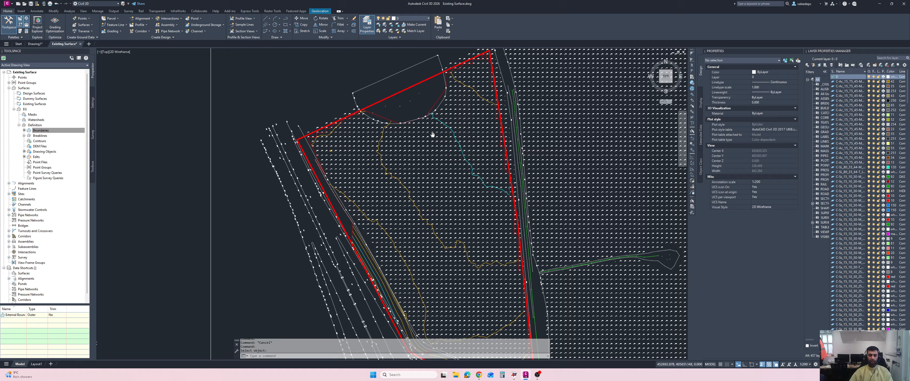
scroll(478, 88, down, 4)
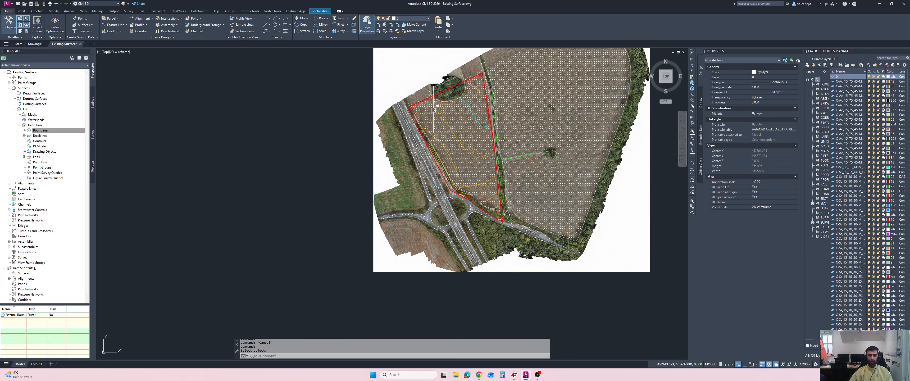
middle_drag(499, 162, 483, 161)
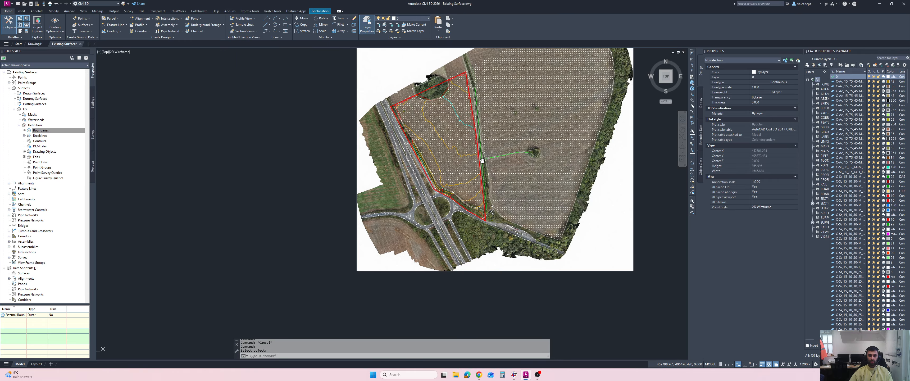
scroll(482, 161, up, 7)
scroll(488, 175, down, 5)
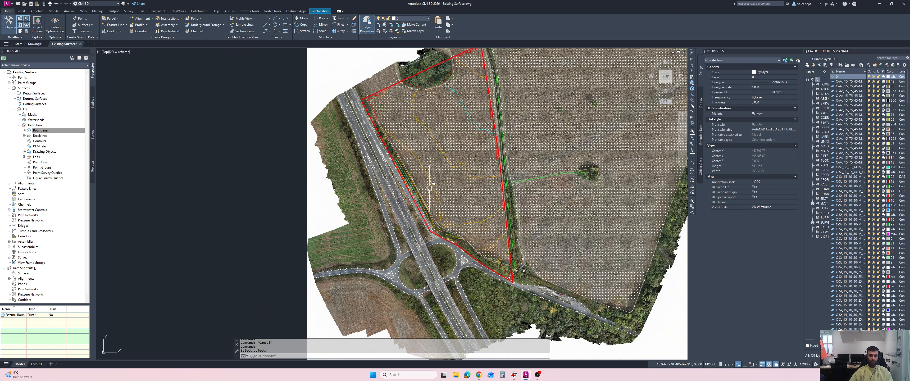
middle_drag(488, 176, 408, 193)
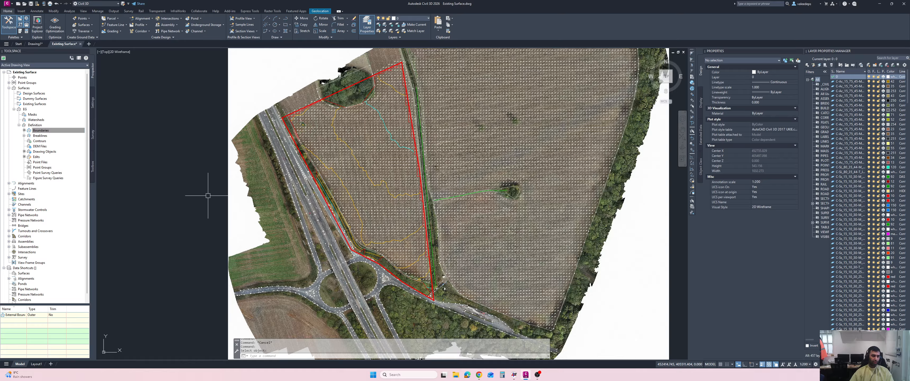
Step: Try to undo the boundary addition on the EG surface
key(ctrl+z)
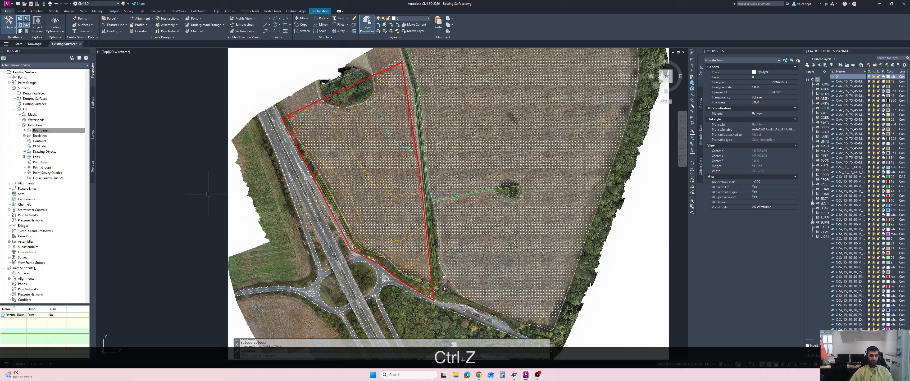
key(ctrl+z)
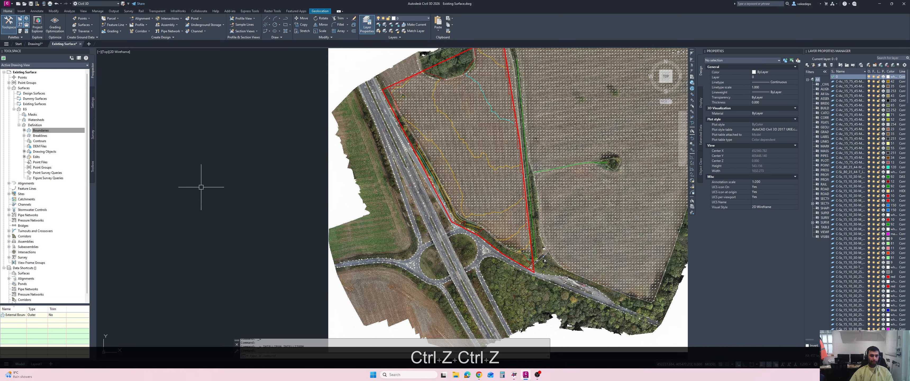
key(ctrl+z)
key(ctrl+z)
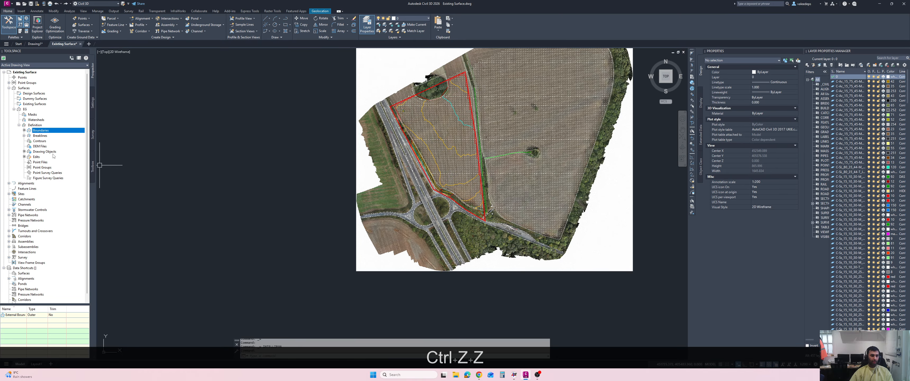
Step: Delete External Boundary from the EG surface's boundaries and rebuild the surface
right_click(38, 131)
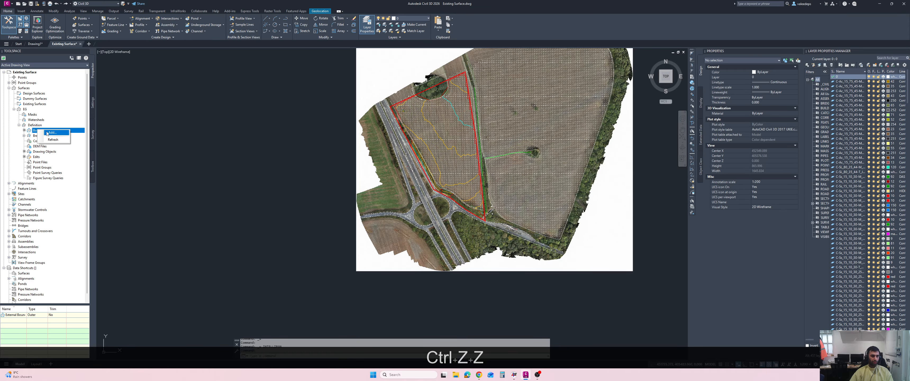
click(31, 133)
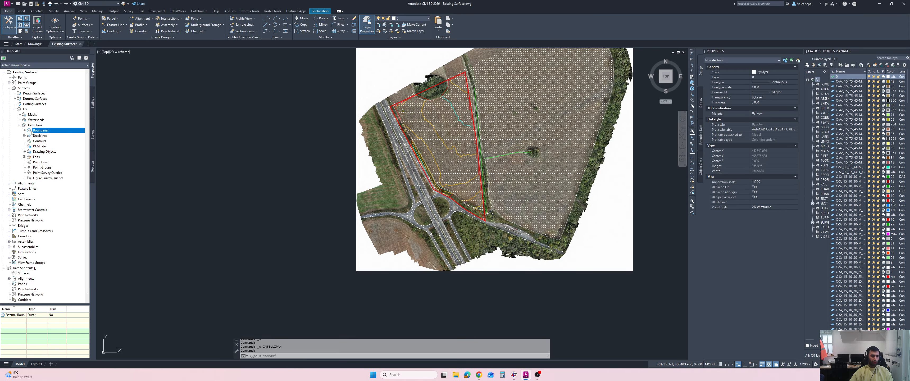
right_click(25, 315)
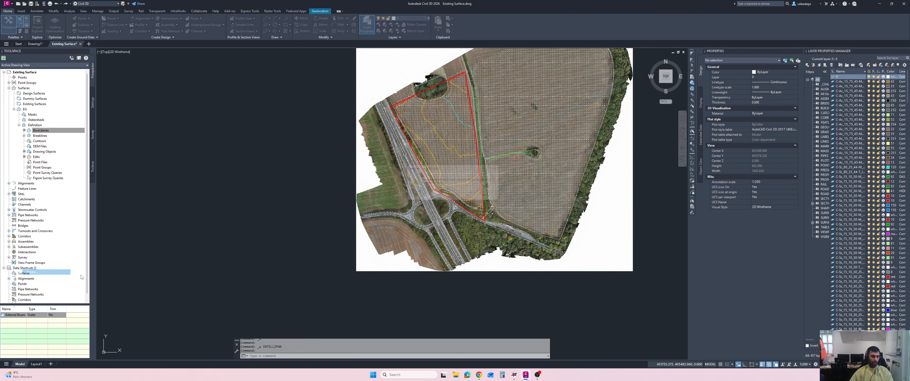
click(42, 272)
click(471, 200)
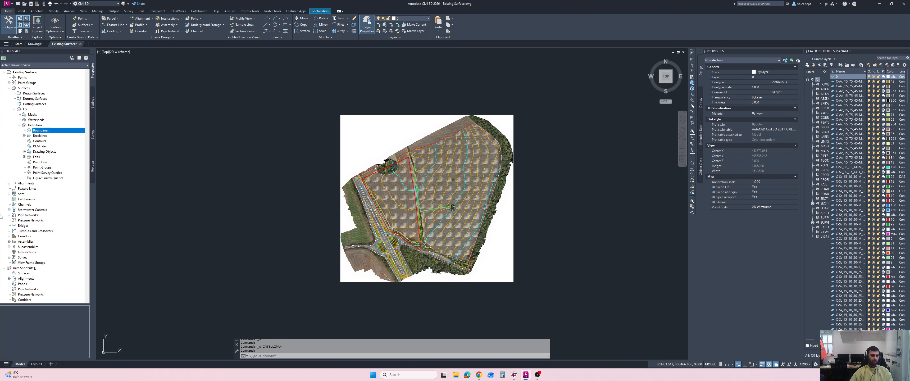
Step: Start creating a new TIN surface in the drawing and name it "Site Surface"
click(21, 125)
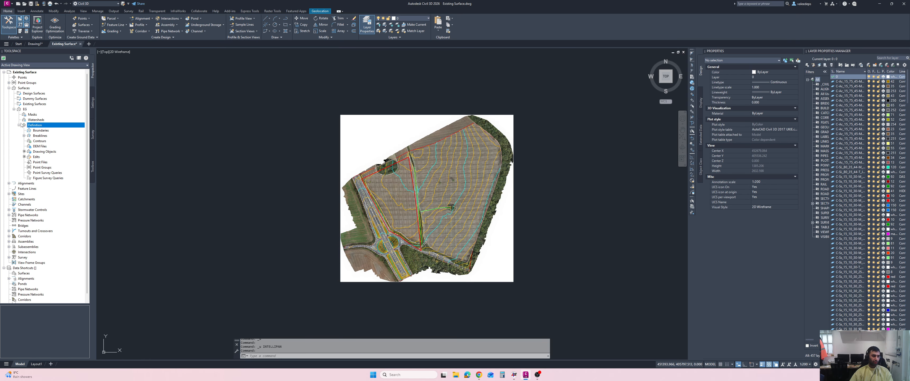
click(14, 110)
right_click(17, 87)
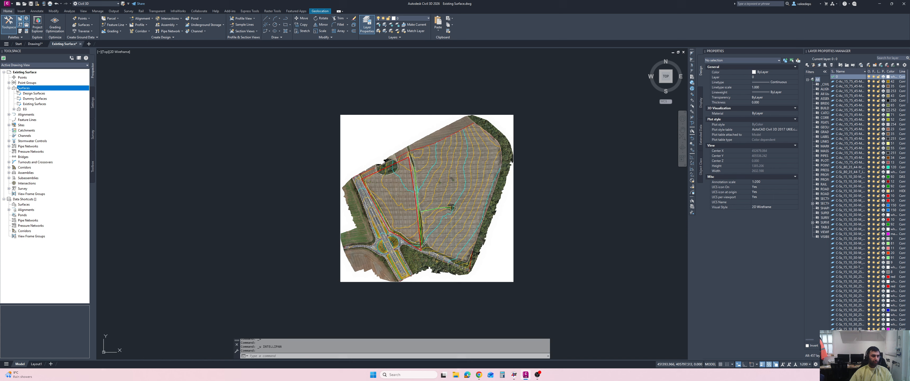
click(31, 92)
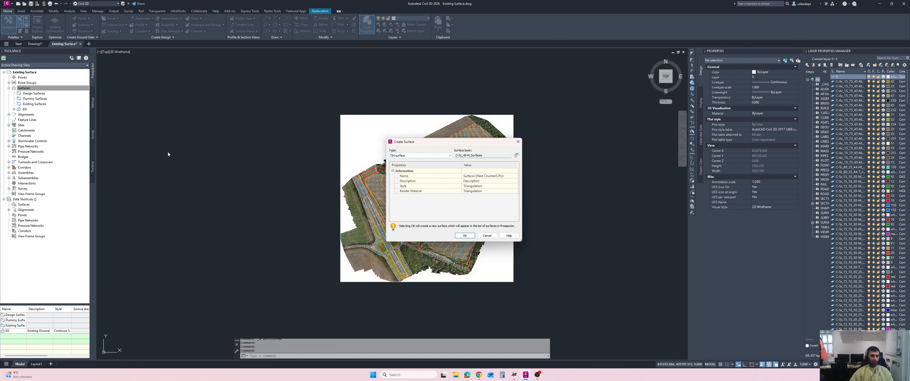
click(480, 176)
text(Site )
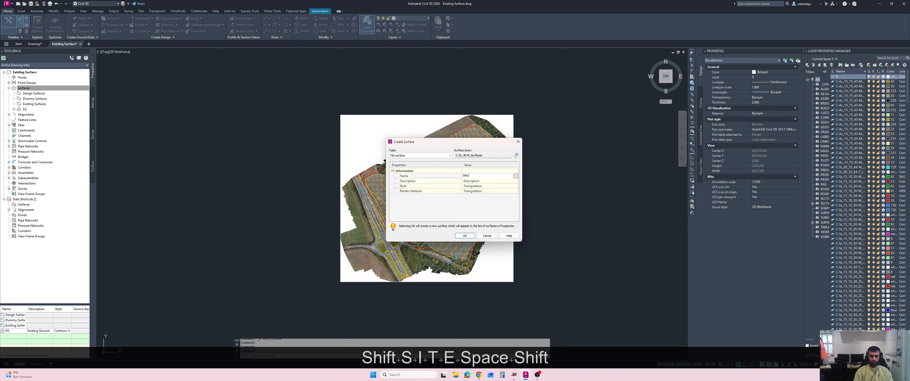
text(Surface)
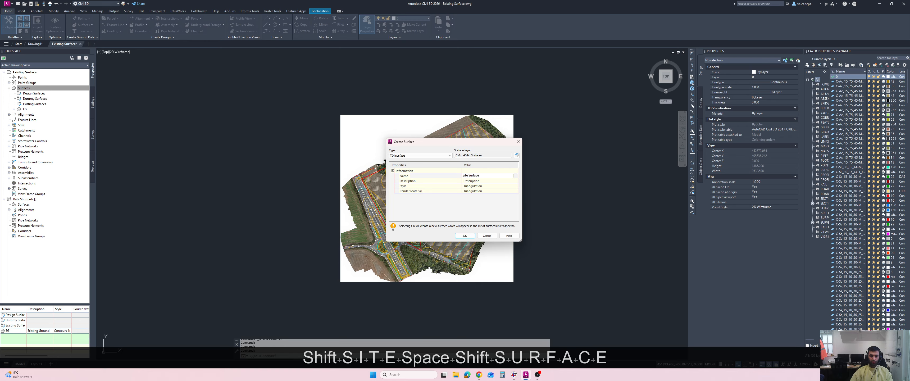
Step: Set the new surface's render material to Asphalt 1, keep the Triangulation style, and create the surface
click(481, 181)
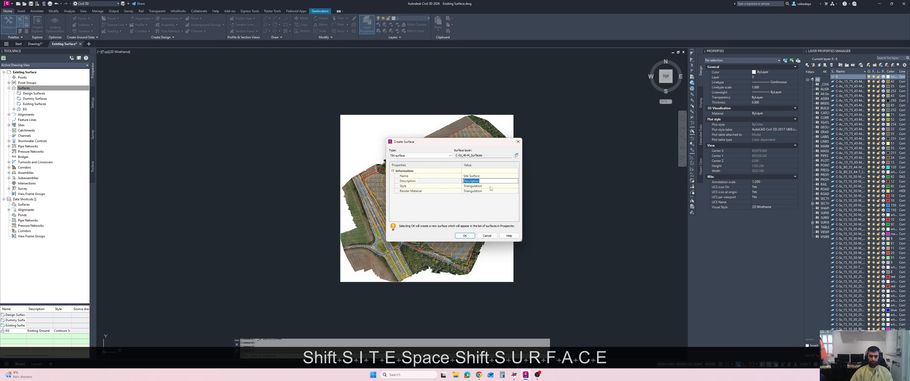
click(481, 186)
click(486, 192)
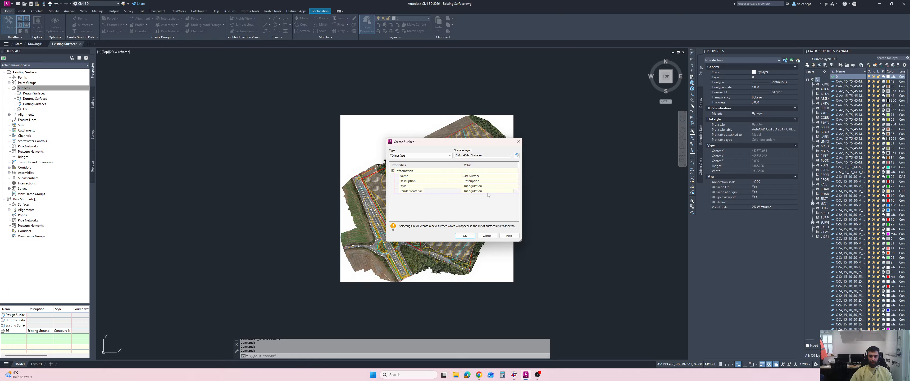
click(516, 191)
click(539, 184)
click(539, 184)
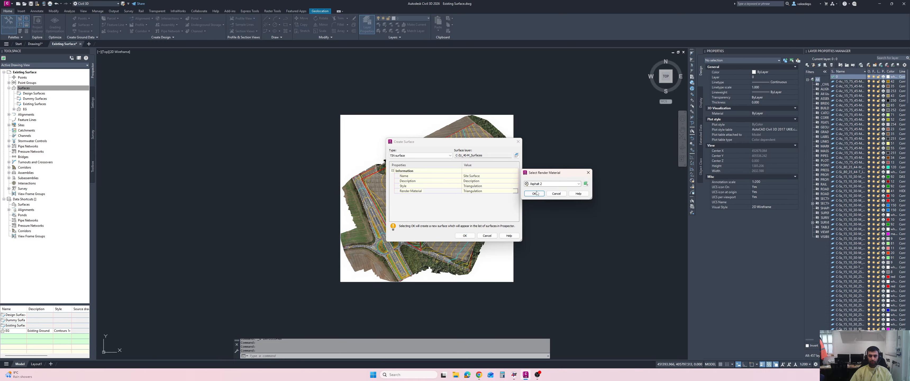
click(539, 184)
click(542, 187)
click(536, 193)
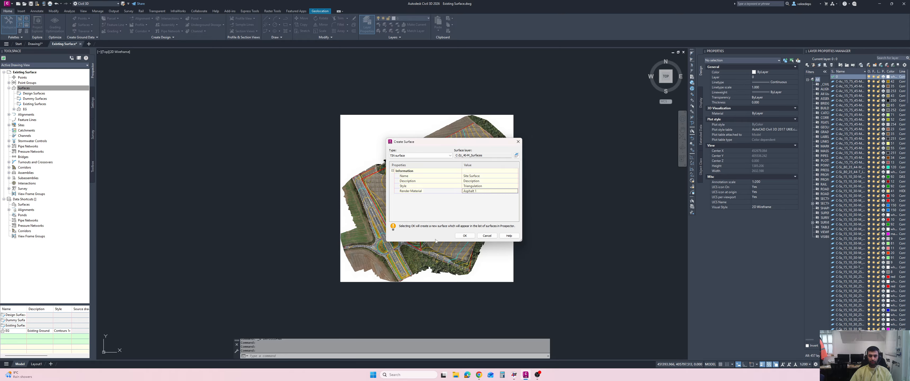
click(464, 236)
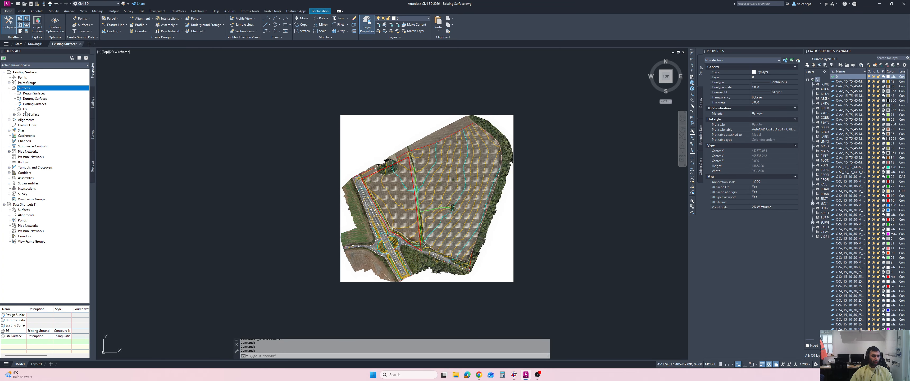
Step: Set the EG surface's style to _No Display so its contours are hidden
click(14, 115)
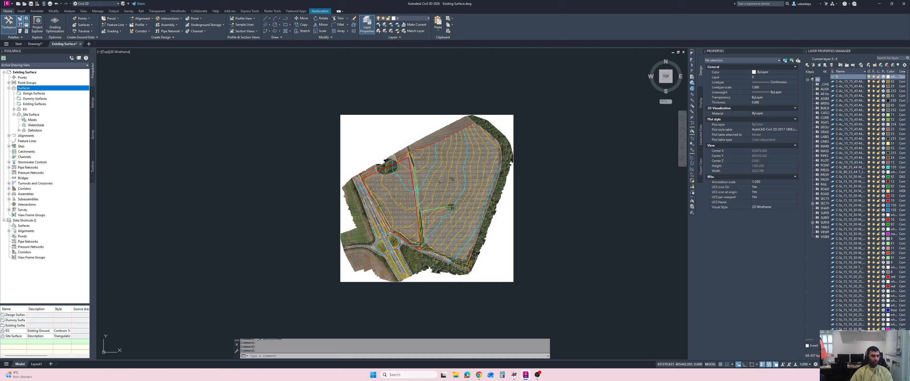
scroll(448, 173, up, 8)
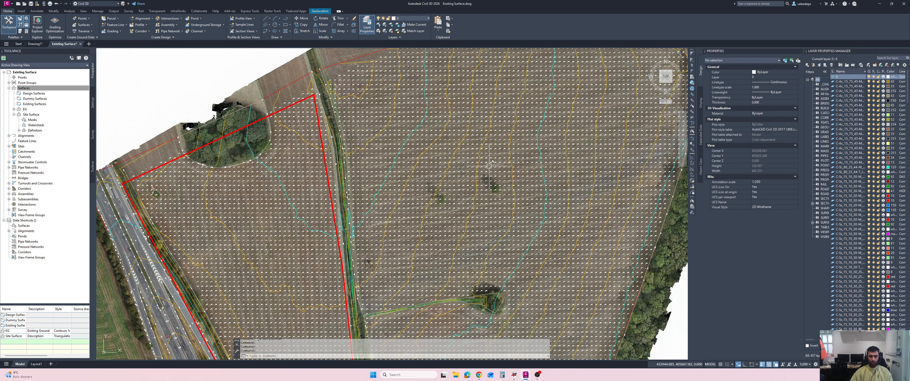
click(479, 158)
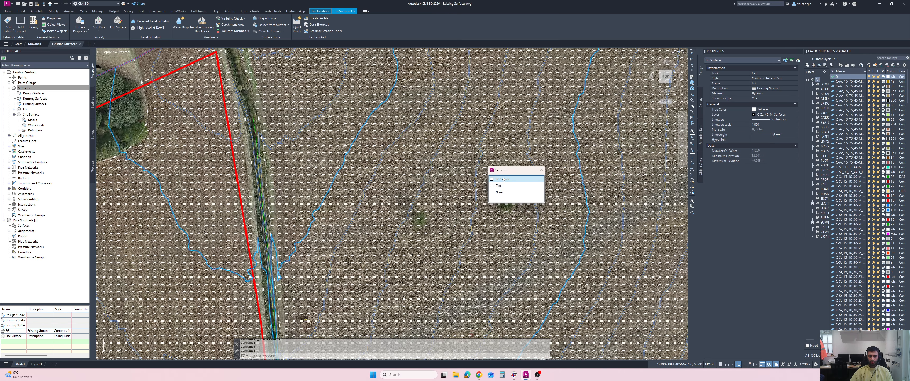
click(774, 79)
click(774, 79)
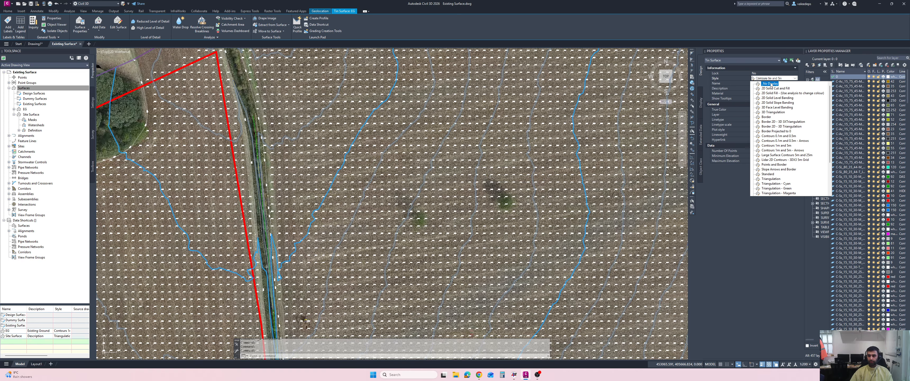
click(771, 84)
scroll(405, 118, down, 4)
middle_drag(405, 118, 499, 85)
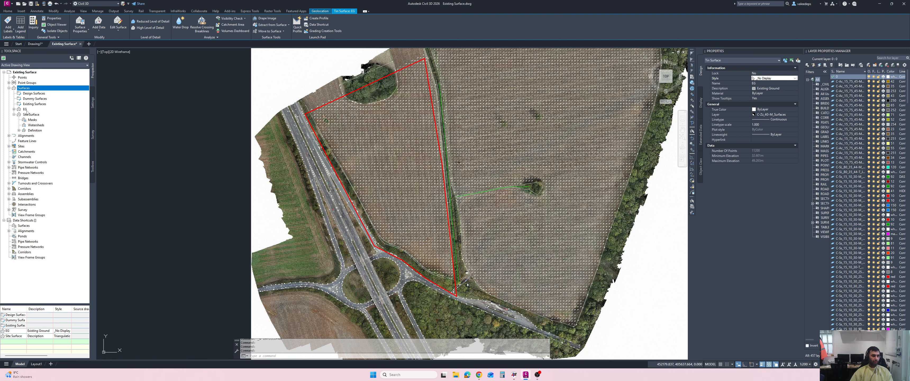
Step: Paste the EG surface into Site Surface as an edit in its definition
click(14, 110)
click(14, 109)
click(25, 114)
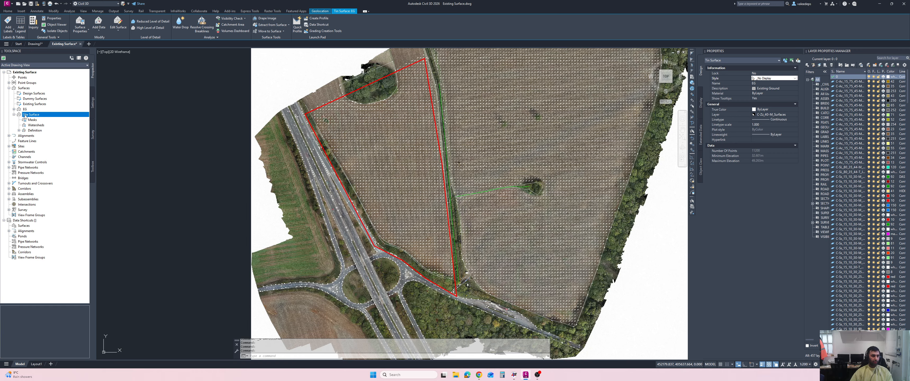
click(19, 130)
right_click(31, 162)
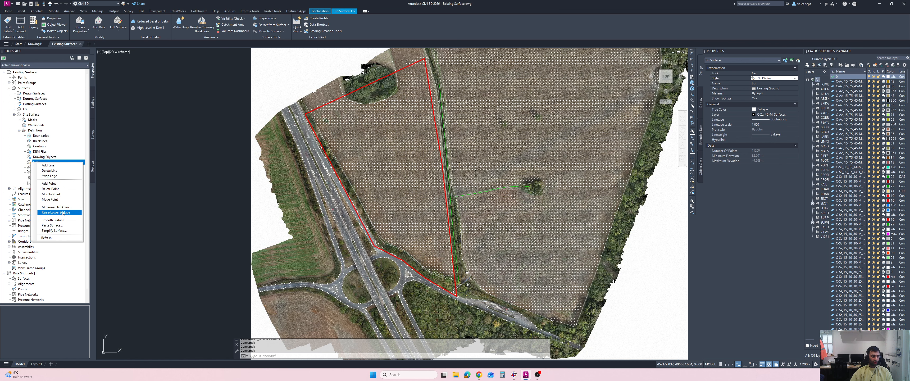
click(57, 225)
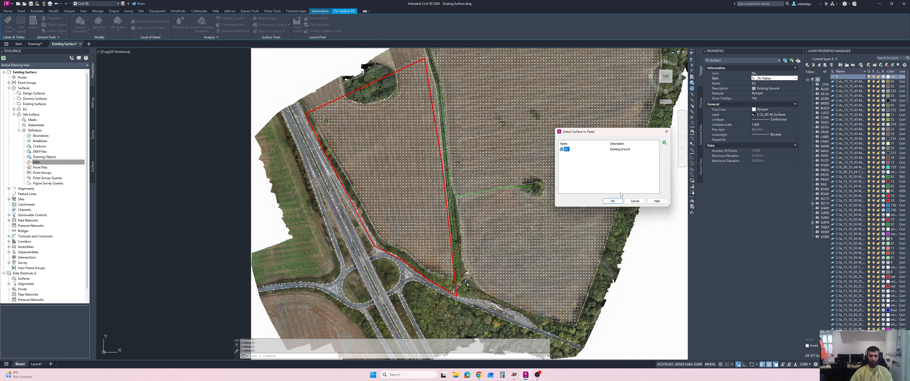
click(613, 201)
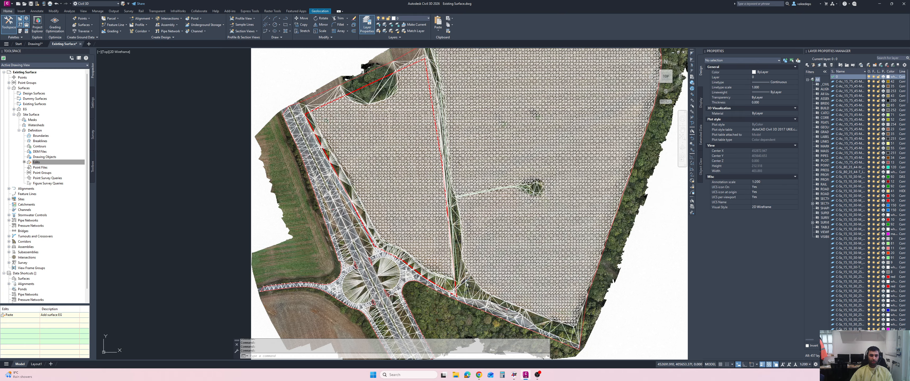
Step: Add an outer boundary named "External" to Site Surface using the red site outline
scroll(388, 131, down, 2)
middle_drag(388, 130, 332, 132)
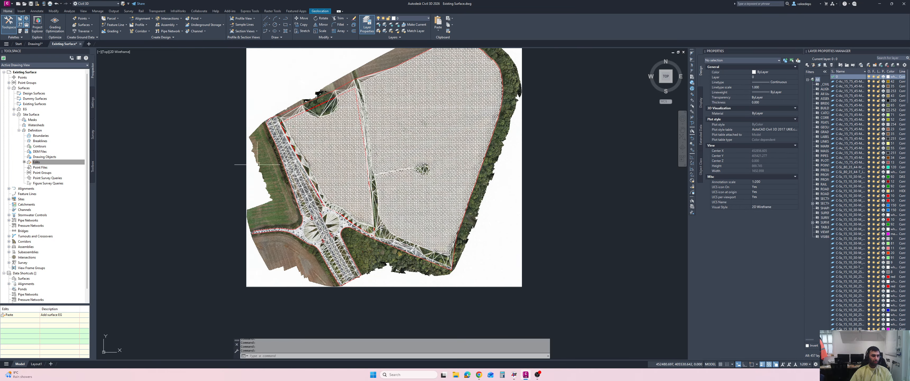
click(41, 136)
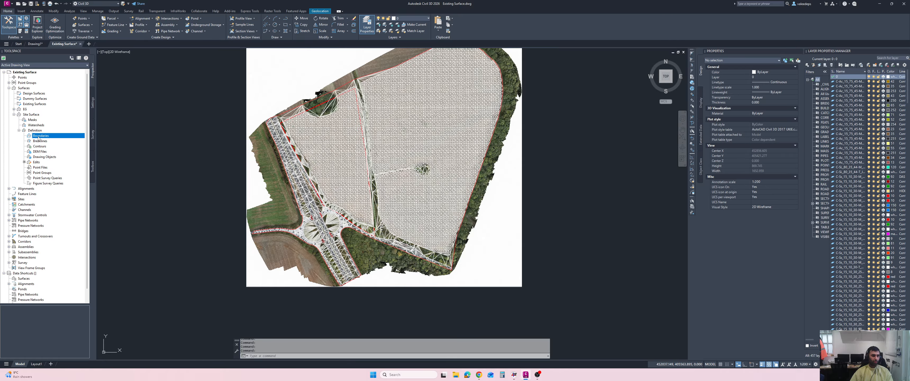
click(44, 140)
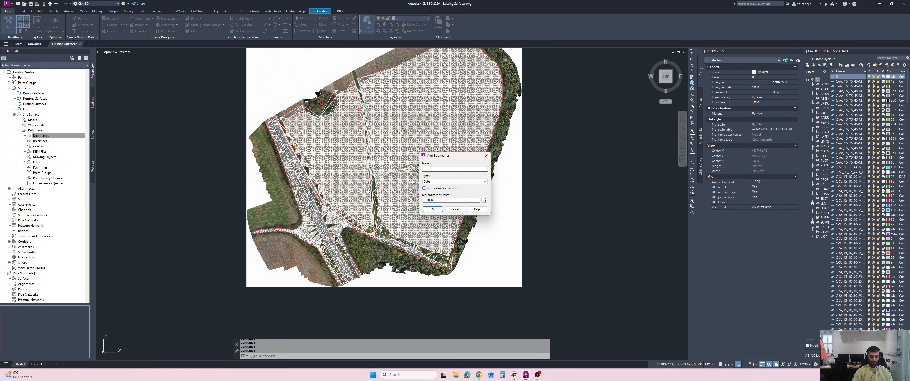
text(External)
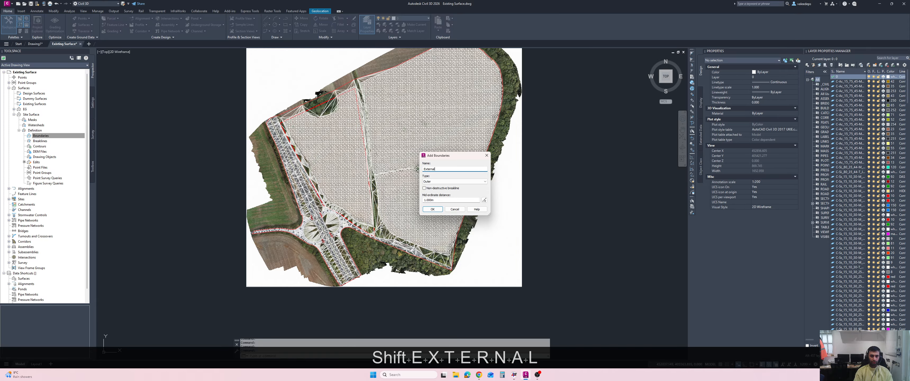
click(432, 209)
scroll(341, 116, up, 7)
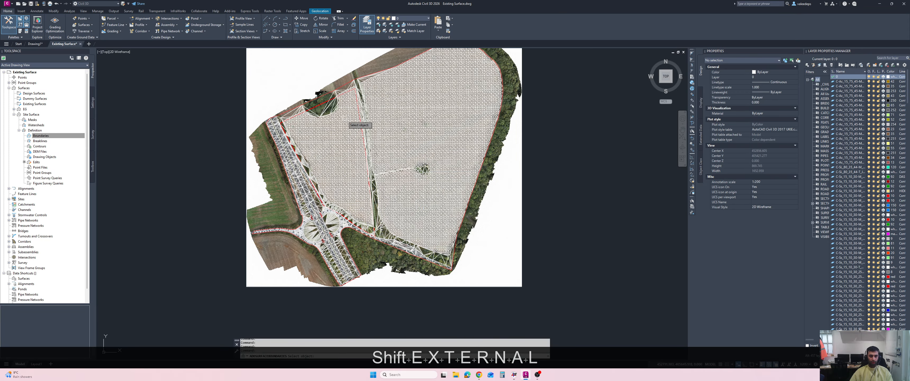
scroll(341, 117, down, 4)
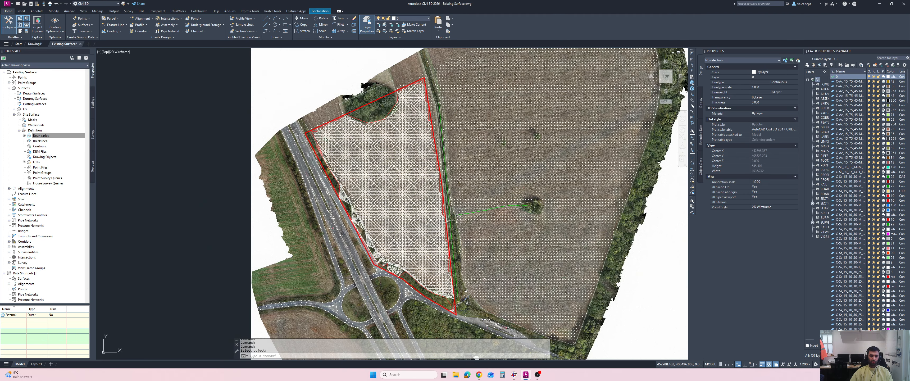
middle_drag(445, 210, 432, 206)
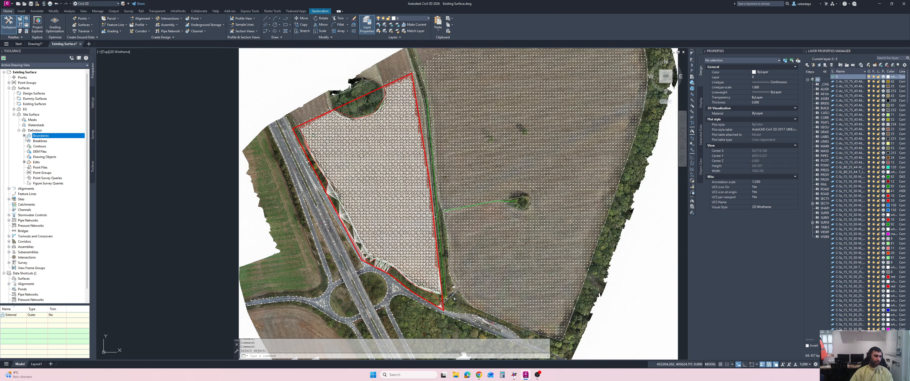
Step: Collapse the Site Surface entries and try to create data shortcuts for the drawing
click(19, 130)
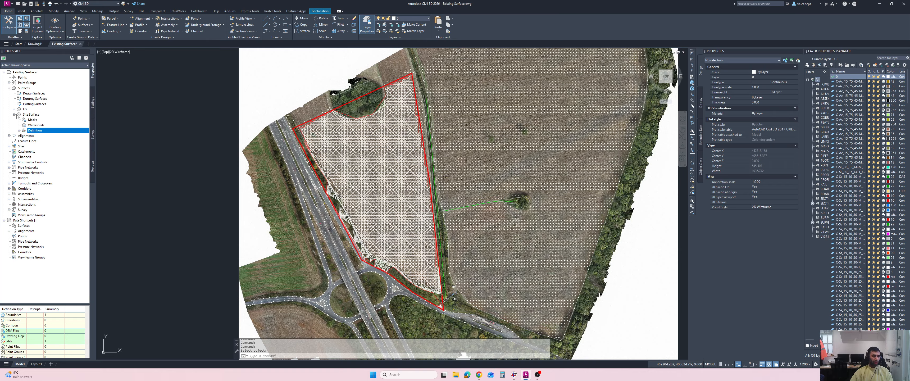
click(15, 115)
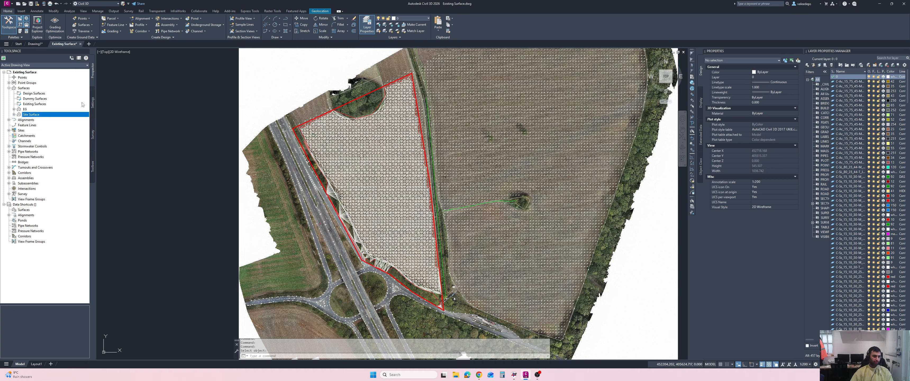
right_click(34, 205)
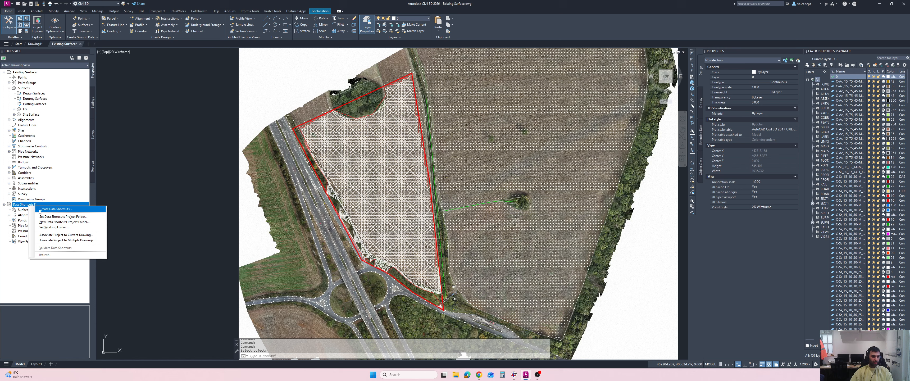
click(52, 209)
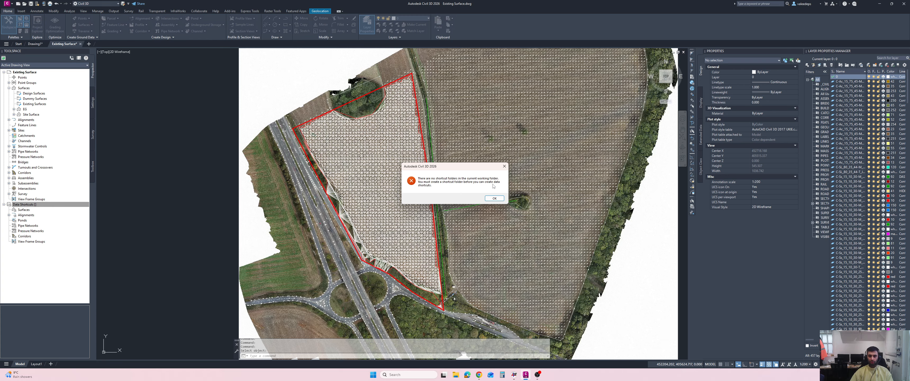
click(494, 198)
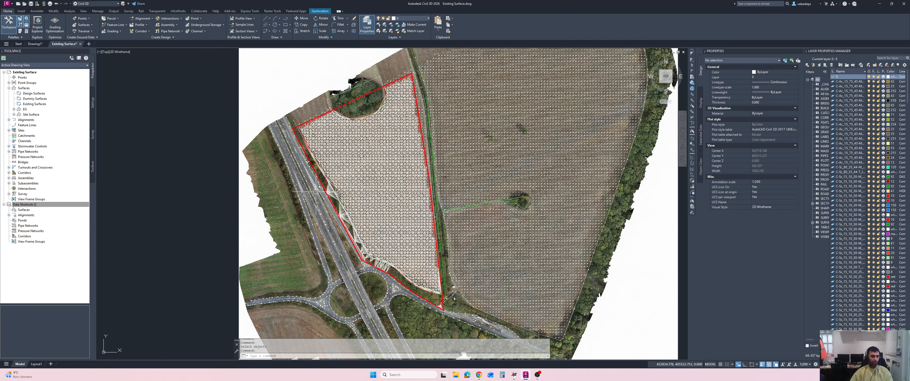
Step: Start setting the data shortcuts working folder and browse to the YT folder on the C: drive
right_click(26, 206)
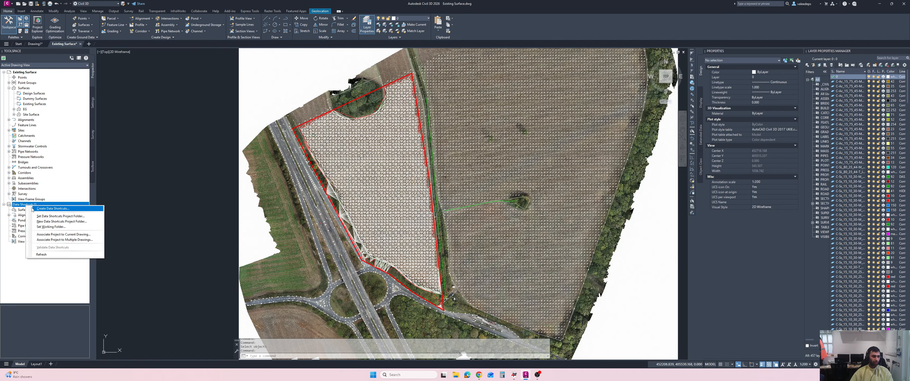
click(50, 227)
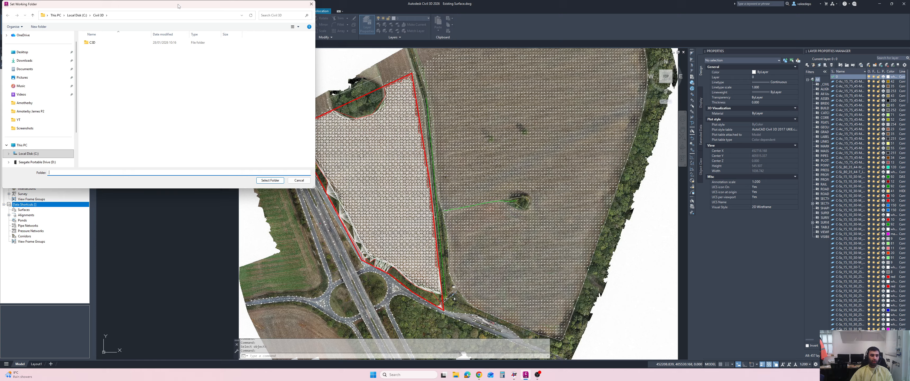
drag(178, 5, 328, 31)
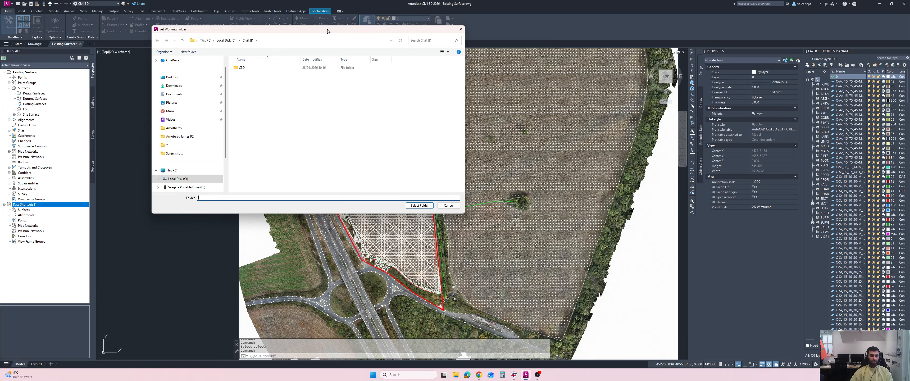
click(226, 41)
click(274, 119)
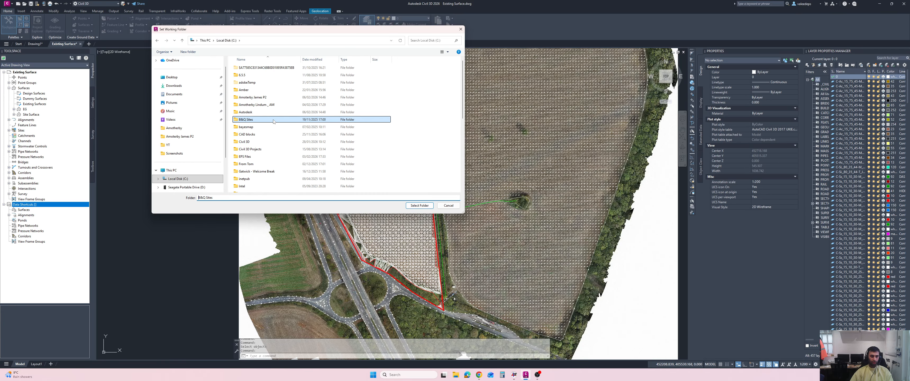
text(yt)
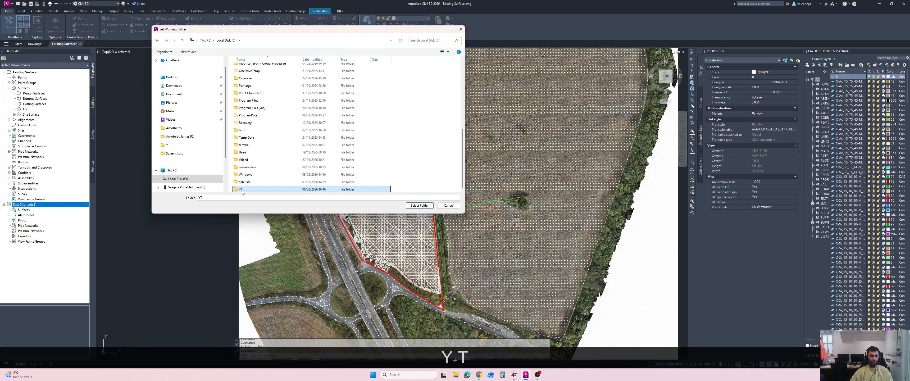
double_click(243, 191)
Step: Create a folder named "Civil 3D" inside YT and set it as the working folder
right_click(259, 155)
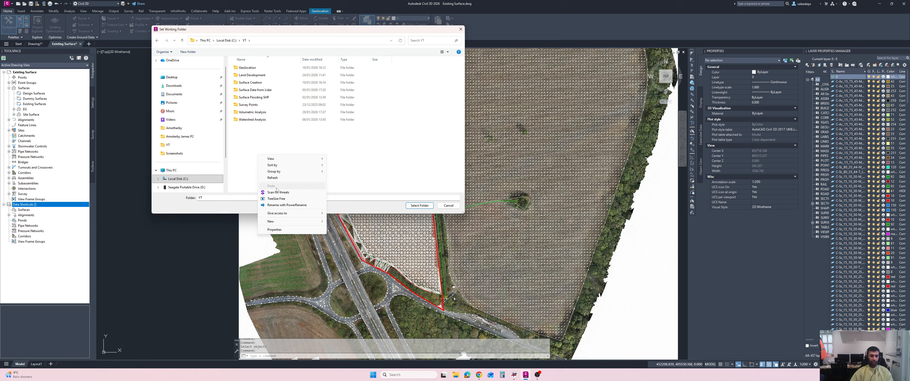
mouse_move(310, 221)
click(339, 221)
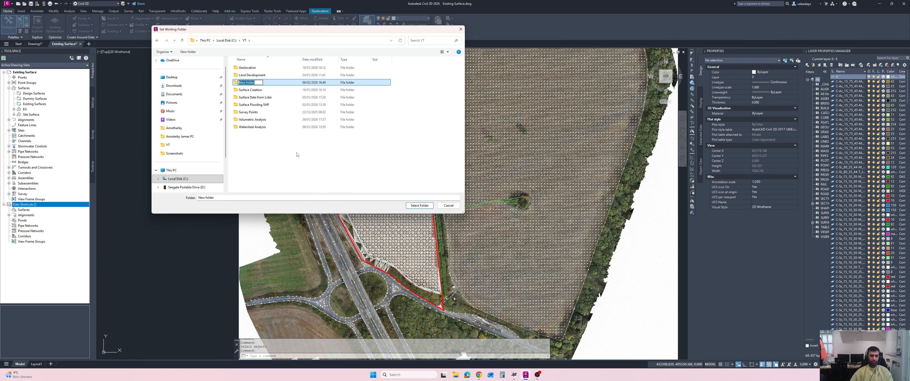
text(Civil 3D)
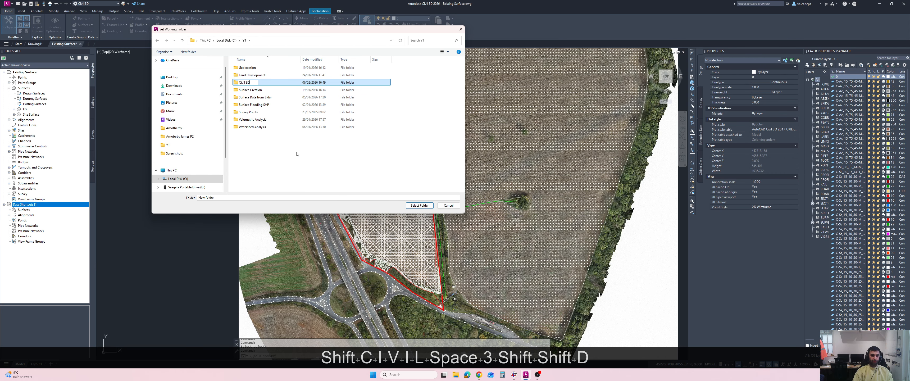
key(Return)
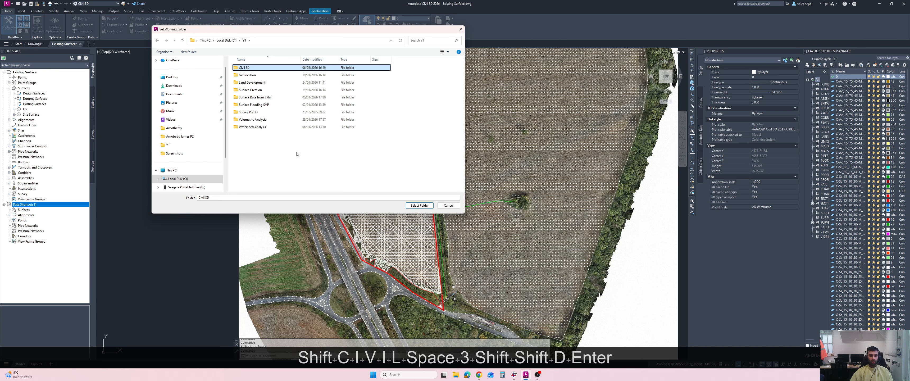
click(419, 206)
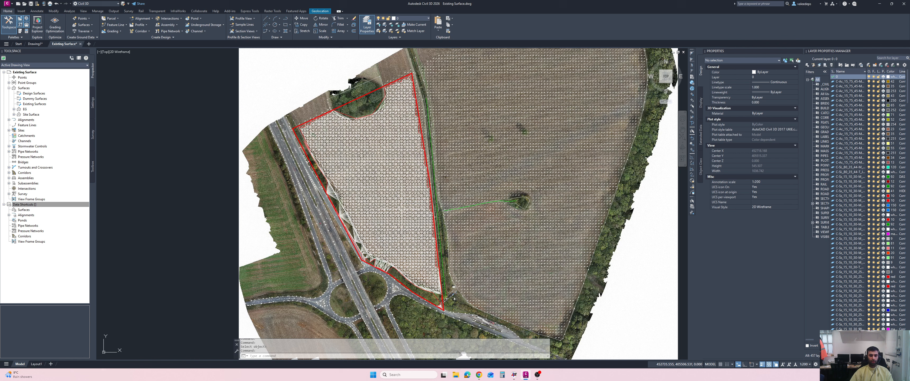
click(60, 204)
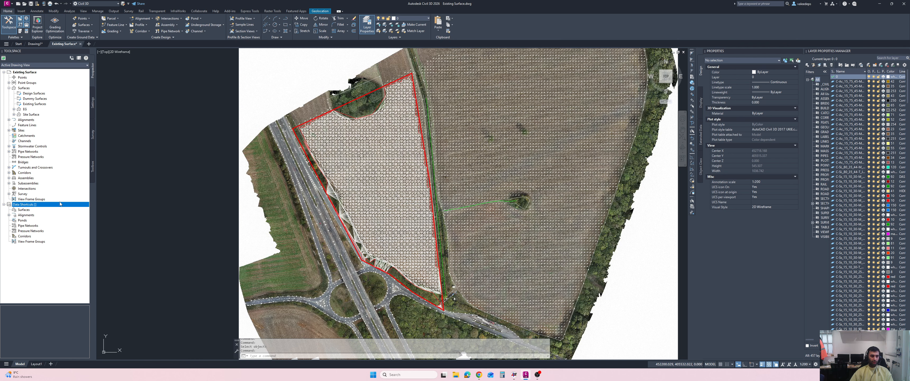
right_click(18, 205)
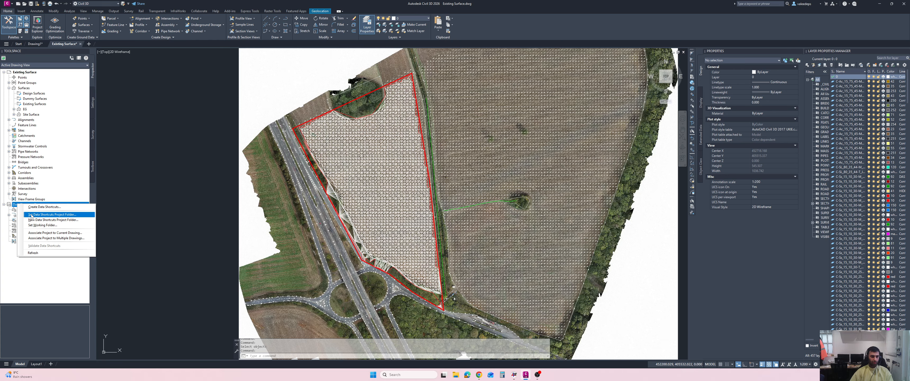
click(34, 220)
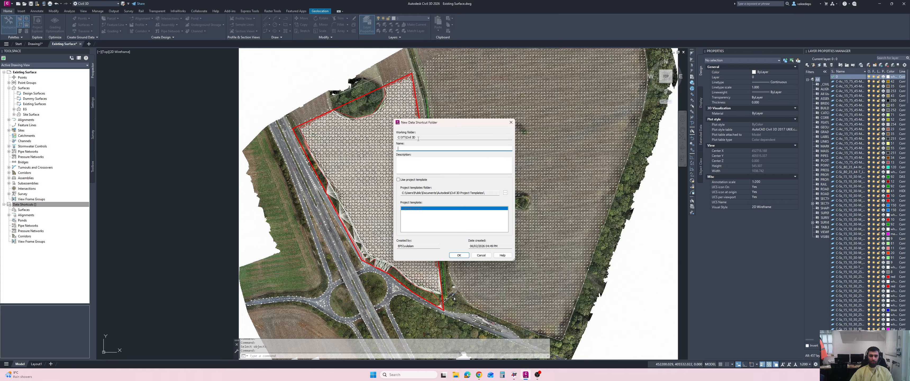
click(481, 255)
right_click(18, 204)
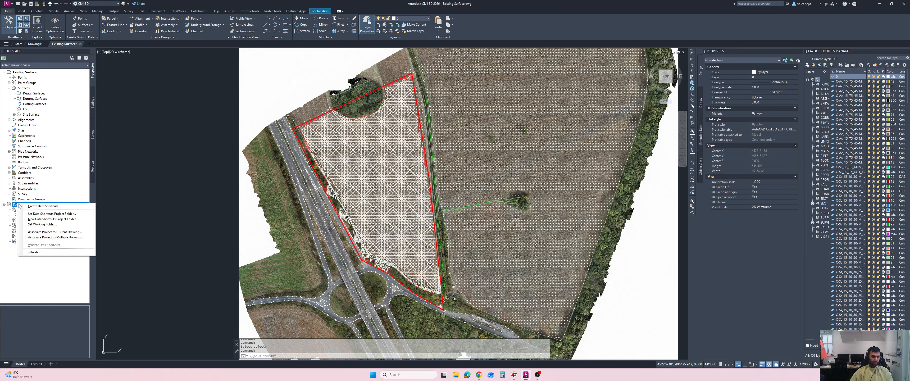
key(ctrl)
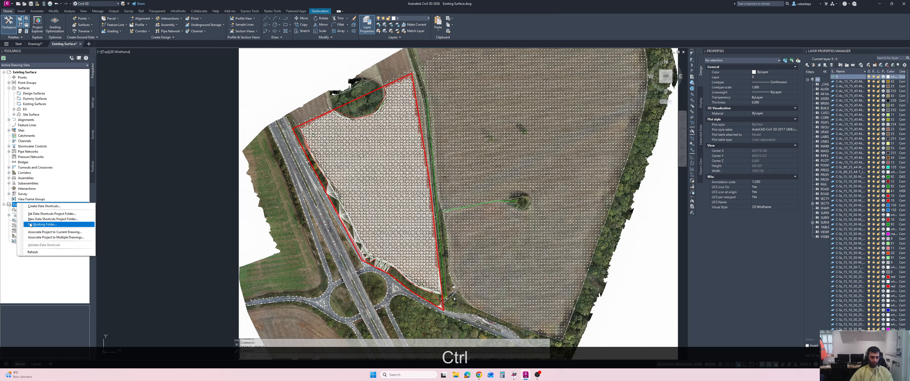
key(alt+z)
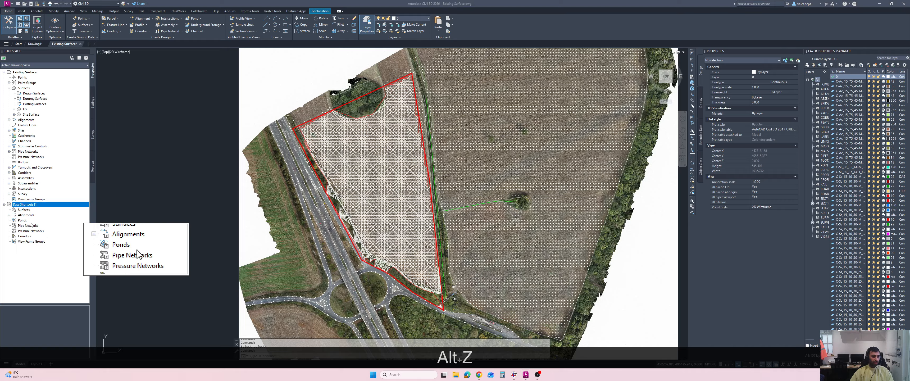
Step: Create a new data shortcuts project folder named "C3D" using the Sample Project template
right_click(23, 206)
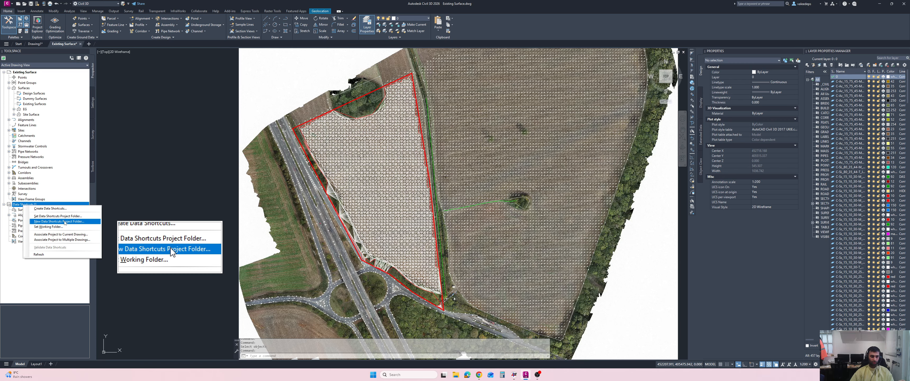
click(65, 222)
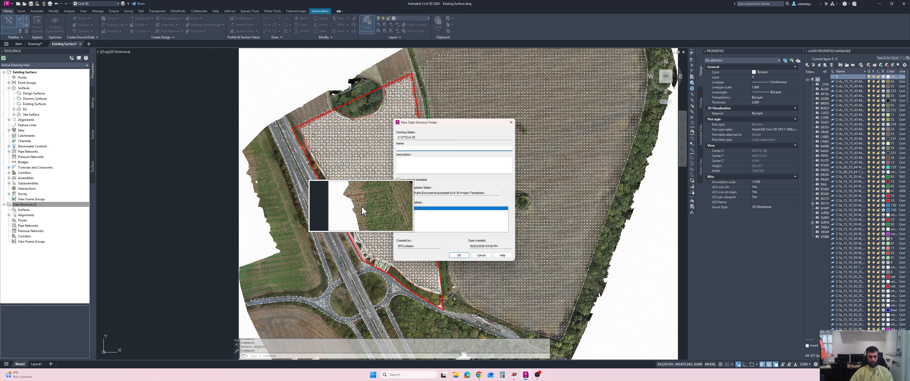
key(alt+z)
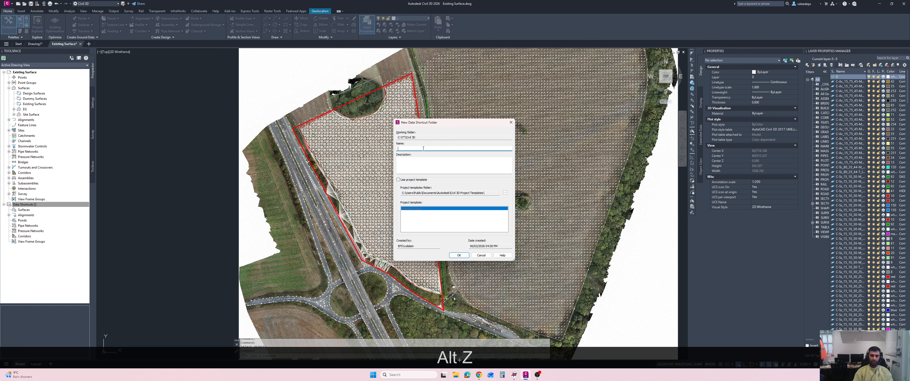
text(C3D)
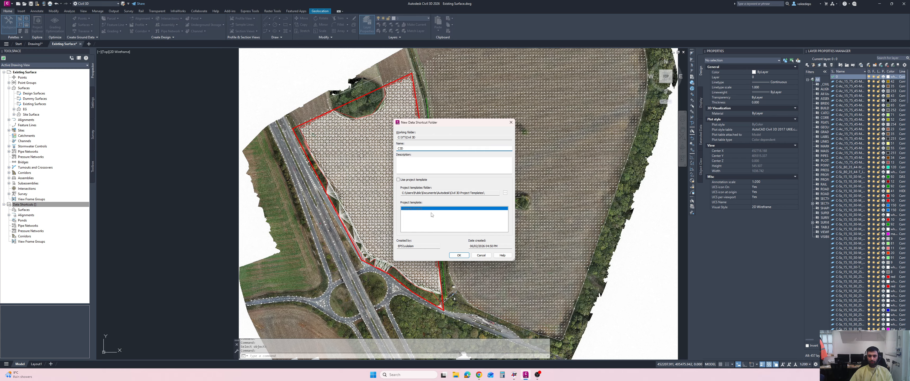
click(398, 180)
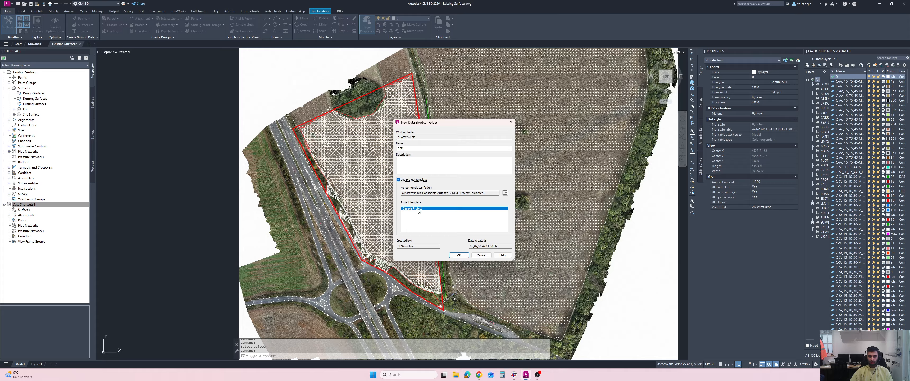
click(458, 254)
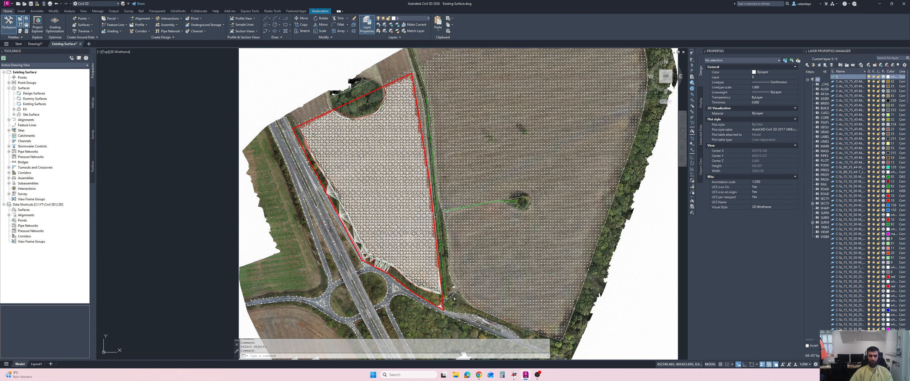
Step: Set C3D as the active data shortcuts project folder
right_click(18, 205)
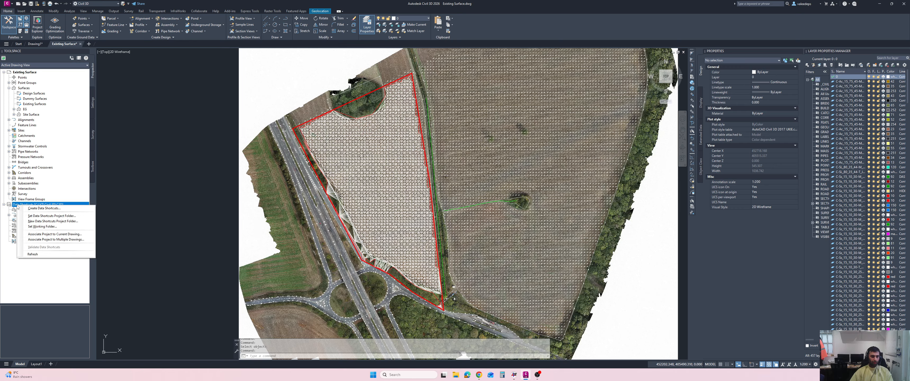
click(34, 216)
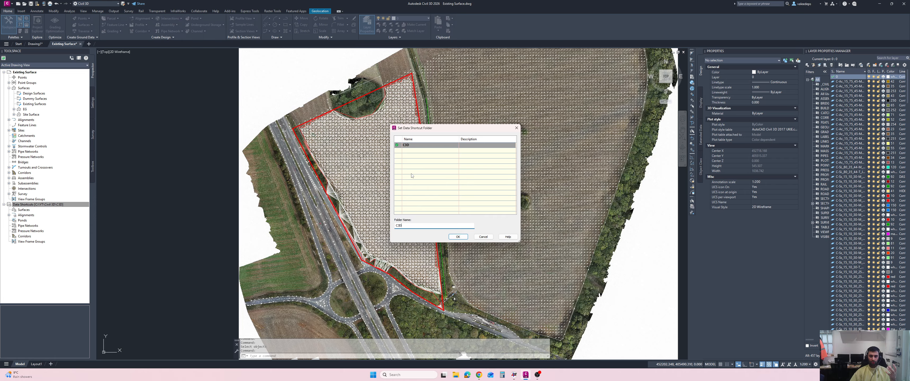
click(397, 146)
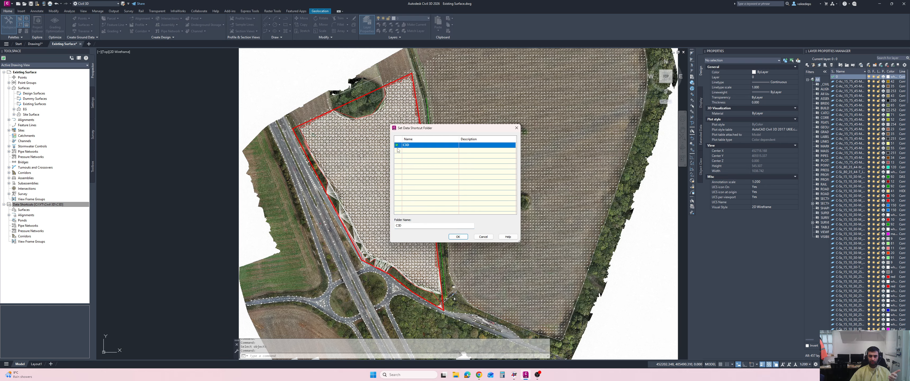
click(458, 237)
click(6, 206)
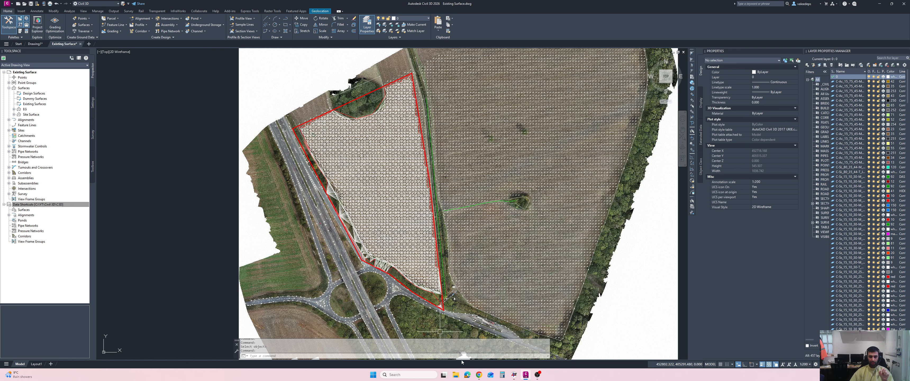
Step: Switch to File Explorer, examine the contents of C:\YT\Civil 3D\C3D, and return to Civil 3D
click(456, 374)
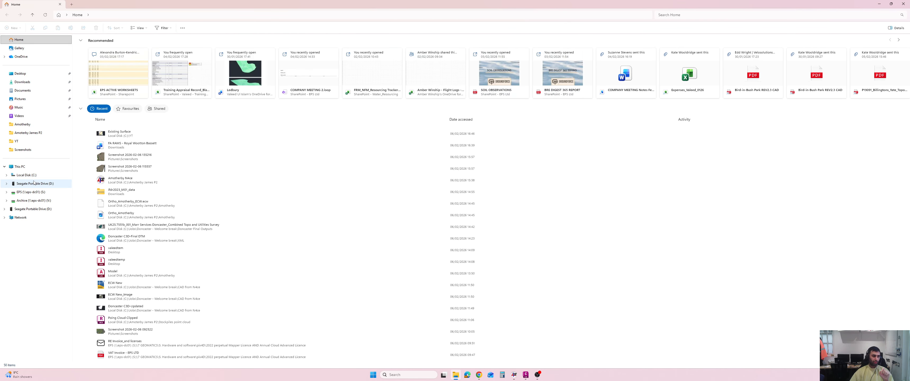
click(26, 175)
text(yt)
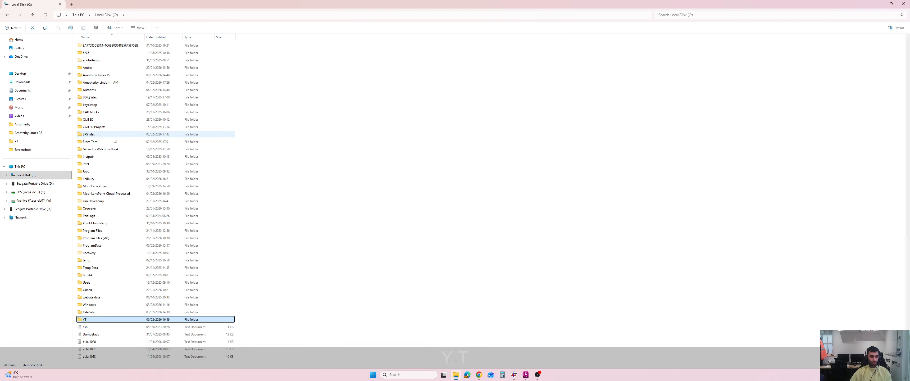
double_click(93, 319)
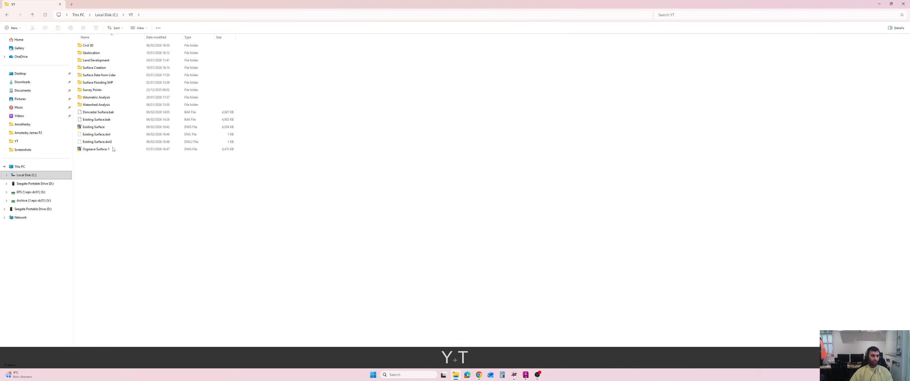
double_click(88, 45)
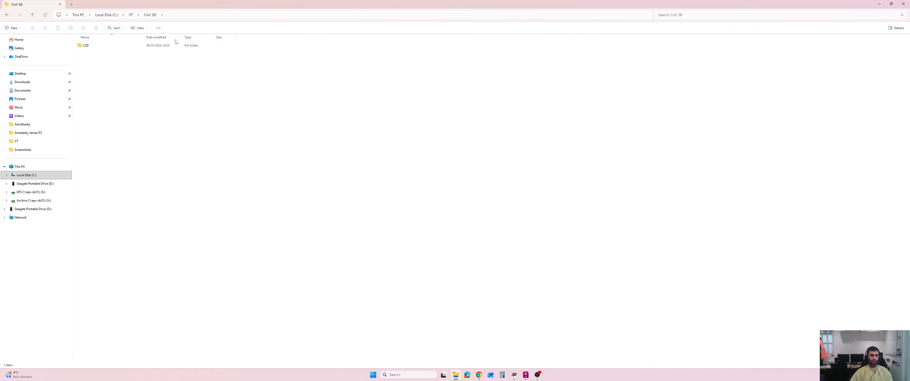
double_click(86, 45)
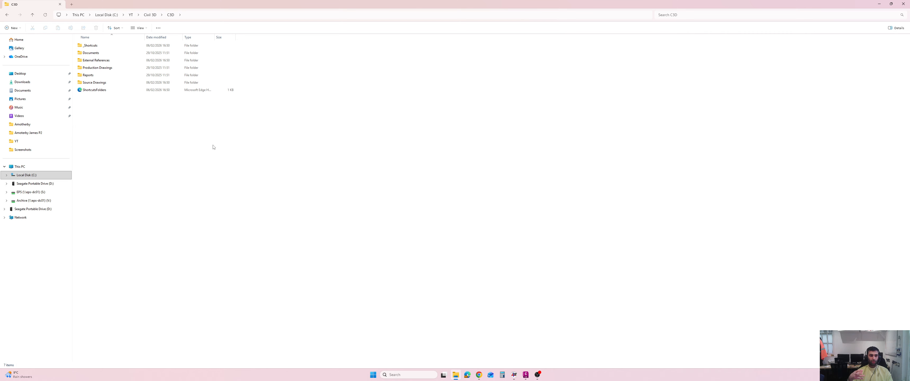
key(alt+Tab)
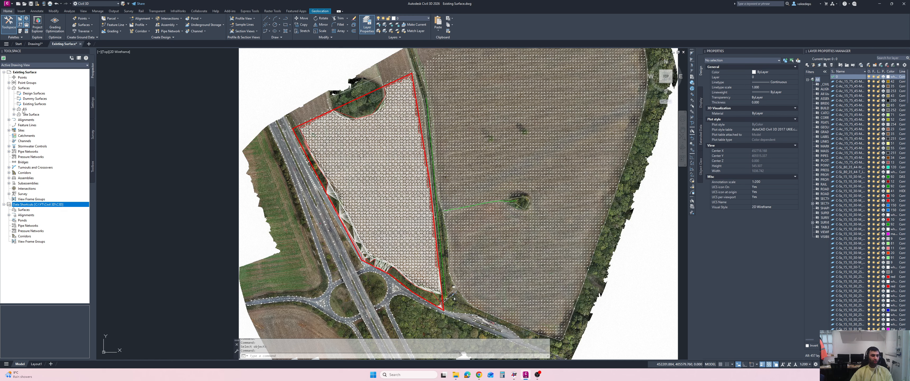
Step: Create a data shortcut for the Site Surface and expand the surfaces listed under the C3D data shortcuts
click(34, 115)
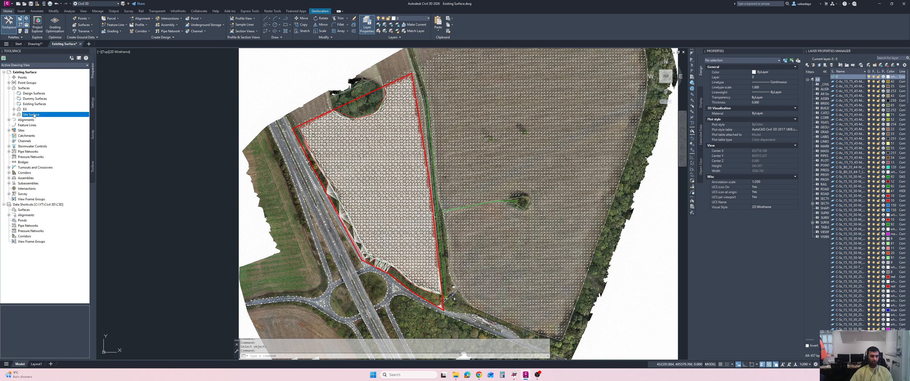
right_click(33, 115)
key(Escape)
click(23, 205)
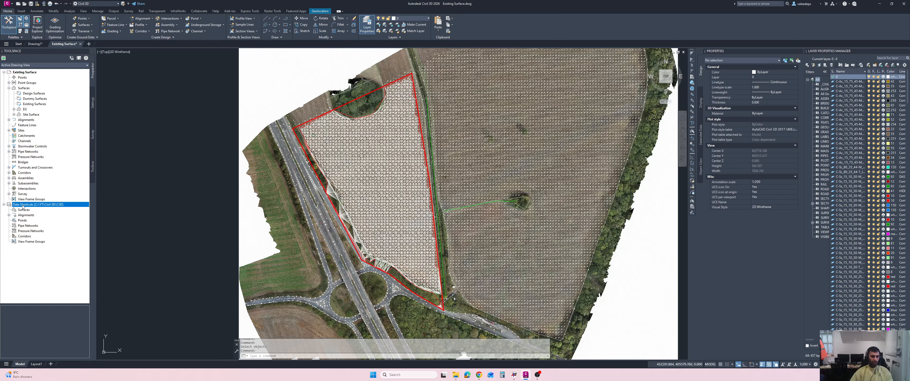
right_click(22, 206)
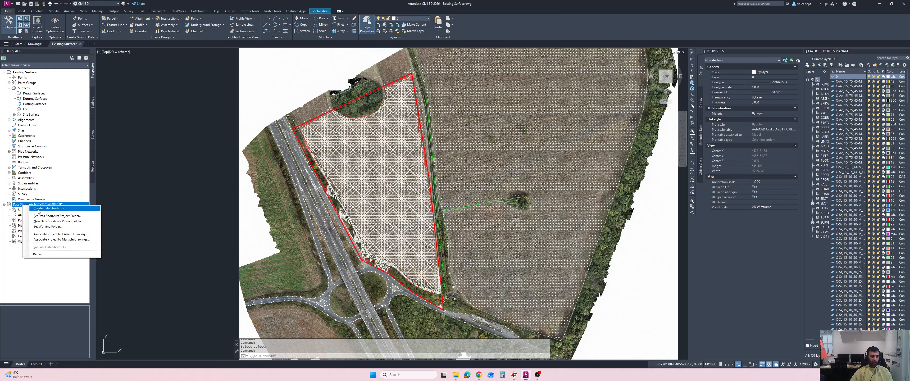
click(39, 209)
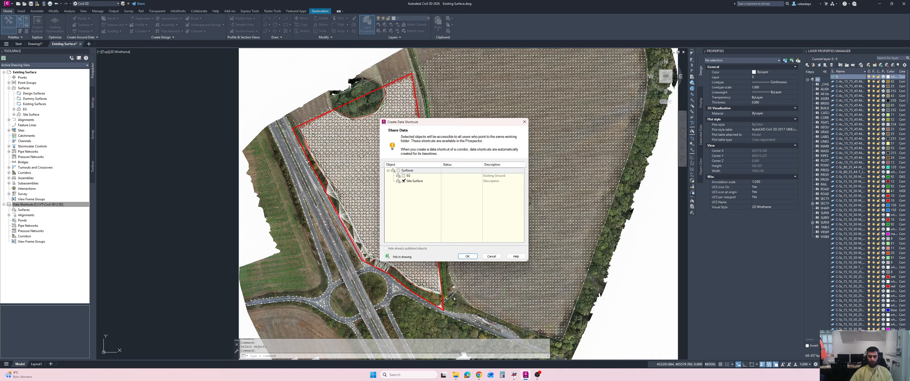
click(403, 180)
click(404, 181)
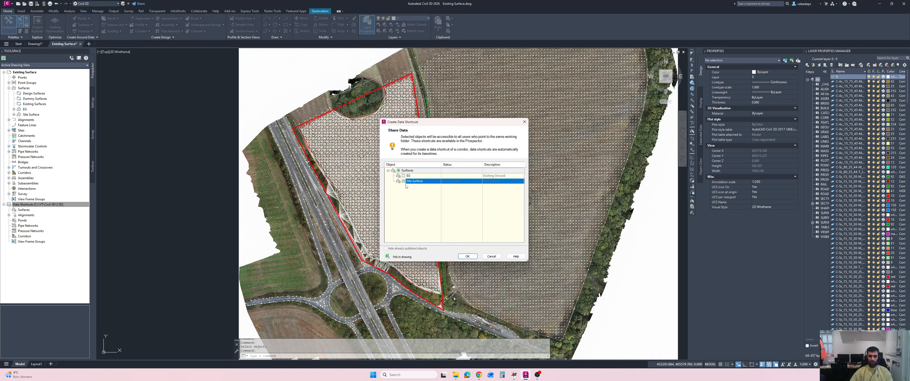
click(471, 257)
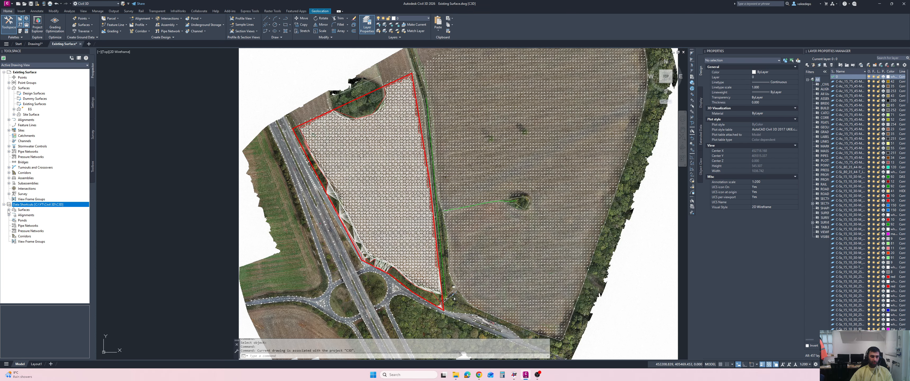
click(8, 210)
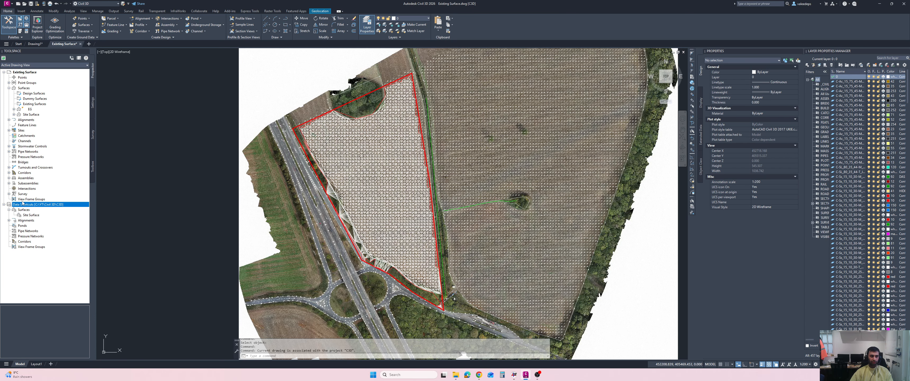
Step: Switch to File Explorer, examine the shortcut file in C3D\_Shortcuts\Surfaces with its full name shown, and return to Civil 3D
click(455, 374)
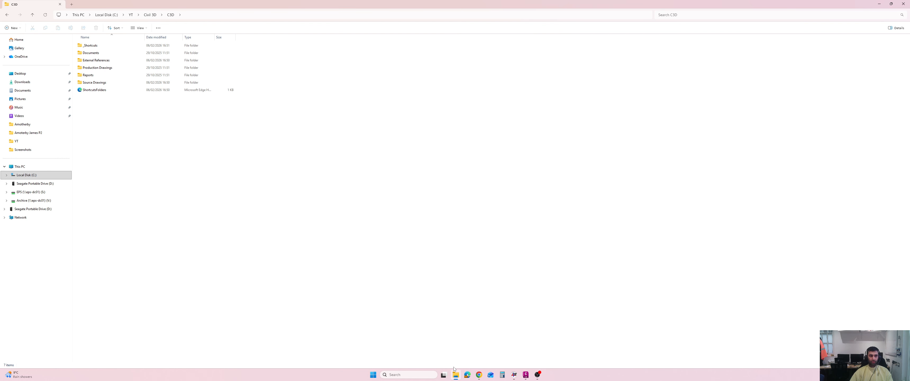
double_click(90, 45)
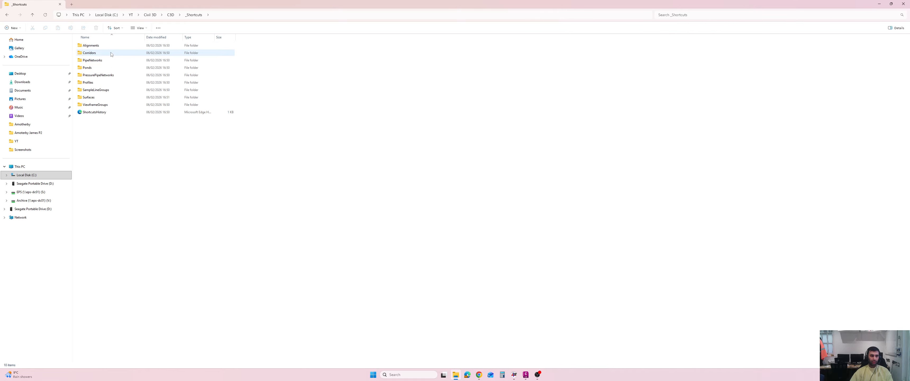
double_click(89, 98)
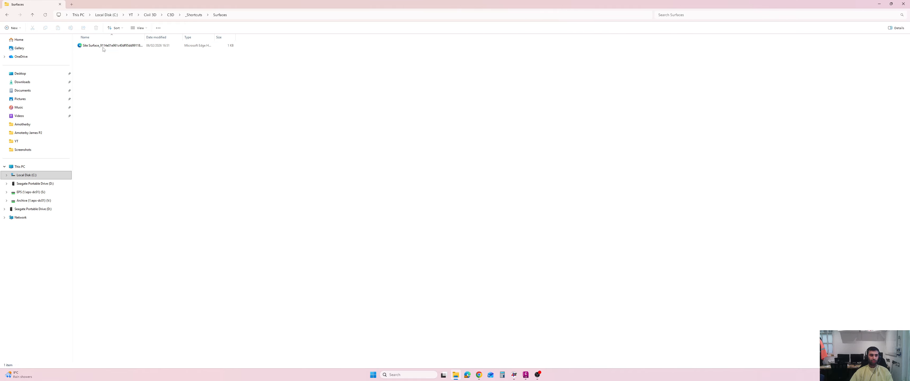
double_click(145, 37)
key(alt+Tab)
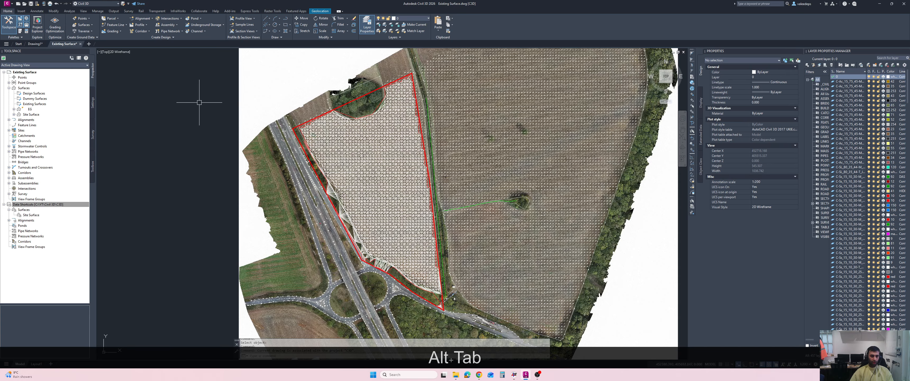
Step: Start a new drawing and try to create a reference in it to the Site Surface data shortcut
middle_drag(199, 102, 187, 101)
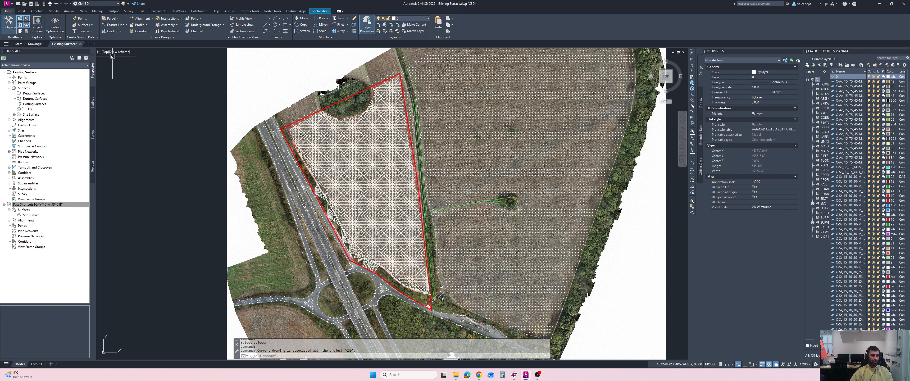
click(89, 44)
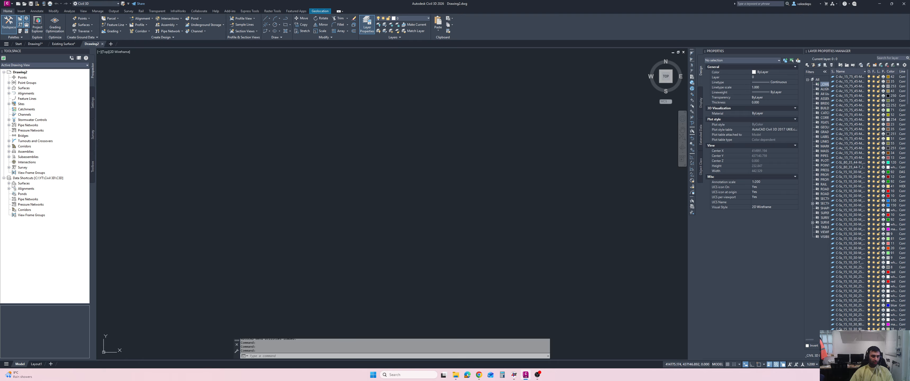
double_click(18, 183)
click(30, 189)
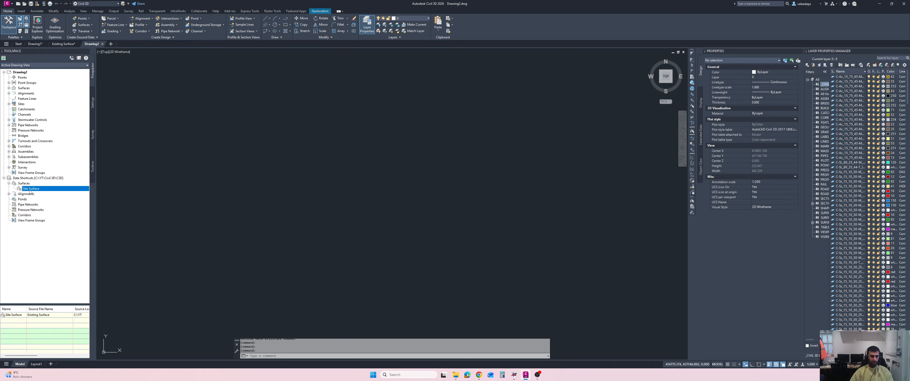
right_click(30, 191)
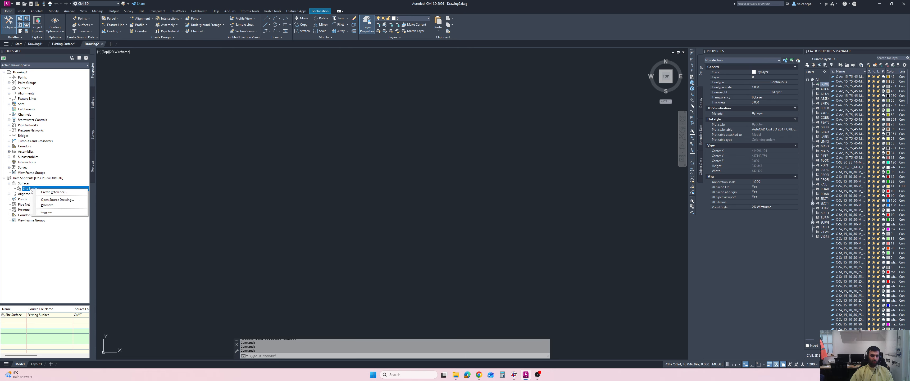
click(53, 192)
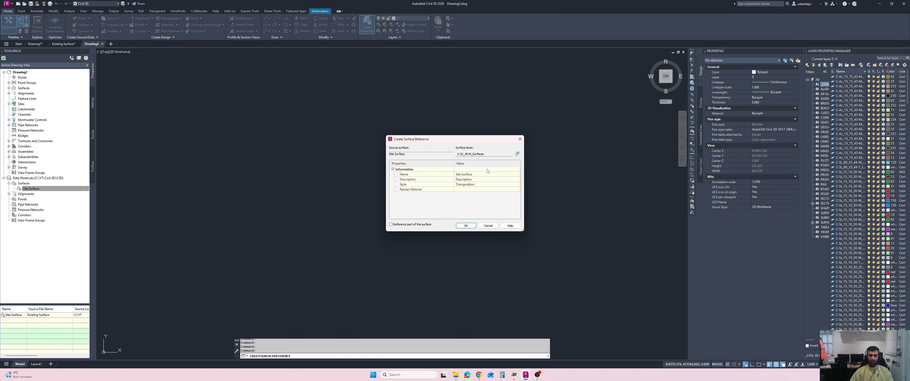
click(465, 225)
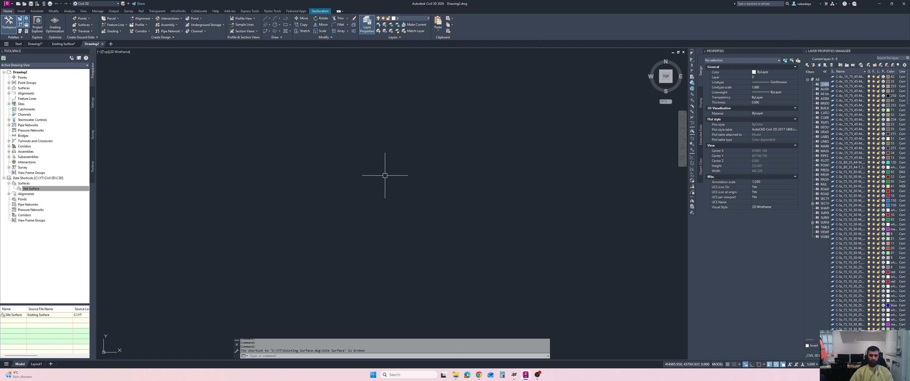
middle_click(385, 175)
middle_click(385, 175)
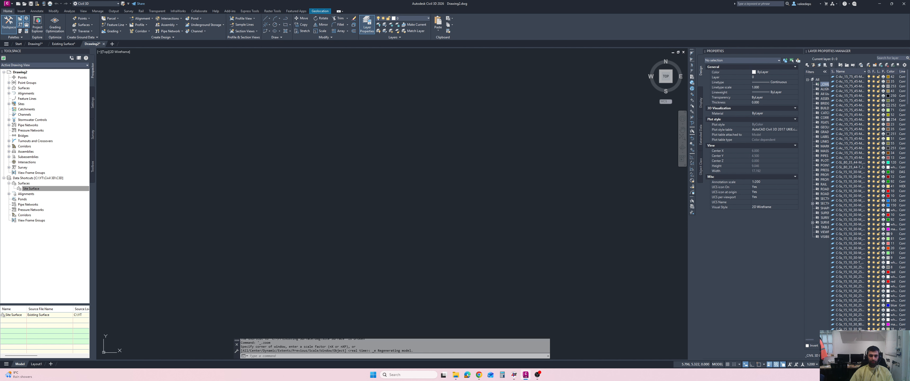
scroll(385, 176, down, 5)
middle_drag(385, 176, 359, 183)
middle_click(393, 168)
middle_click(393, 169)
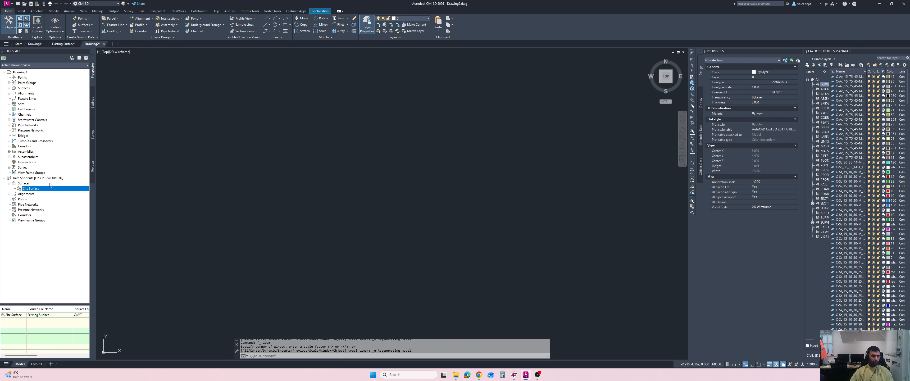
Step: Check the drawing's own surfaces and try again to reference Site Surface, keeping its name, description and Triangulation style
click(9, 88)
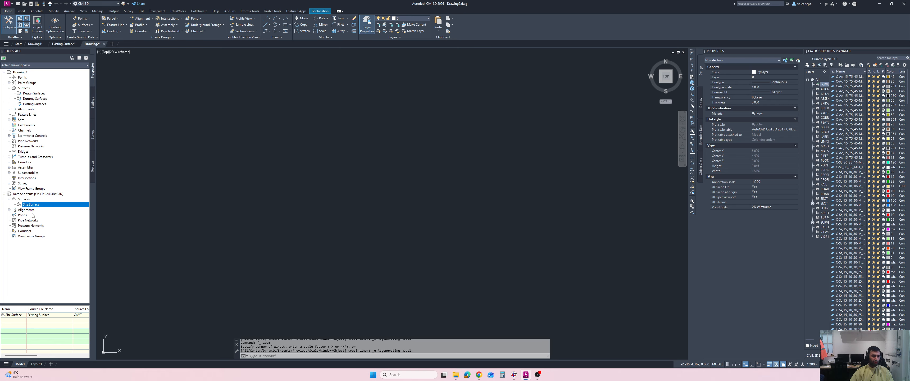
right_click(29, 205)
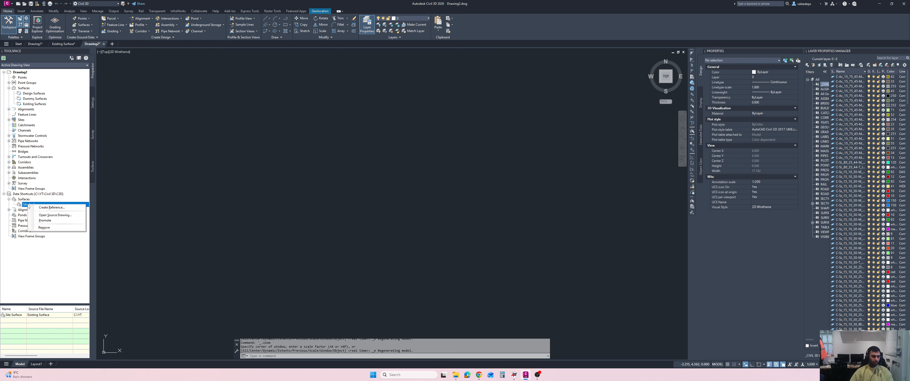
click(43, 208)
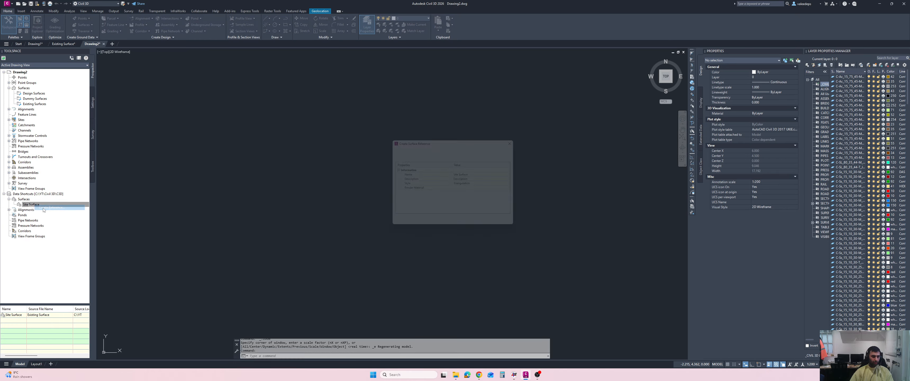
click(484, 174)
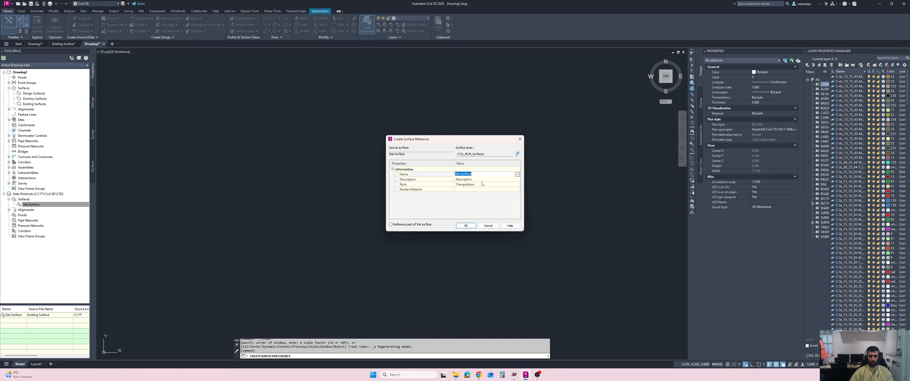
click(483, 179)
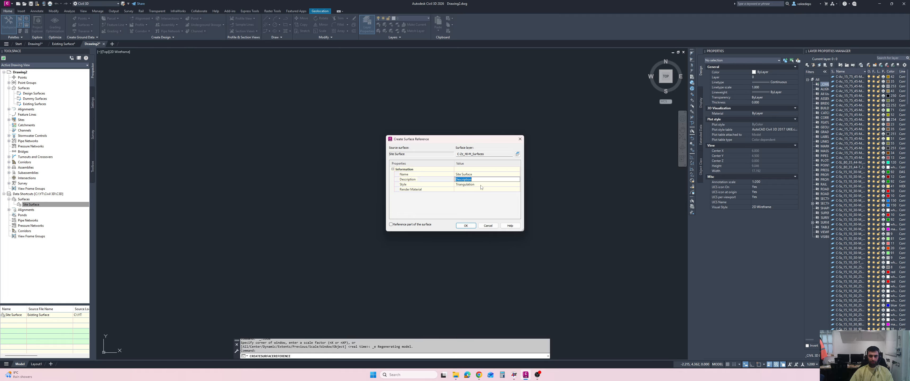
click(479, 185)
click(466, 226)
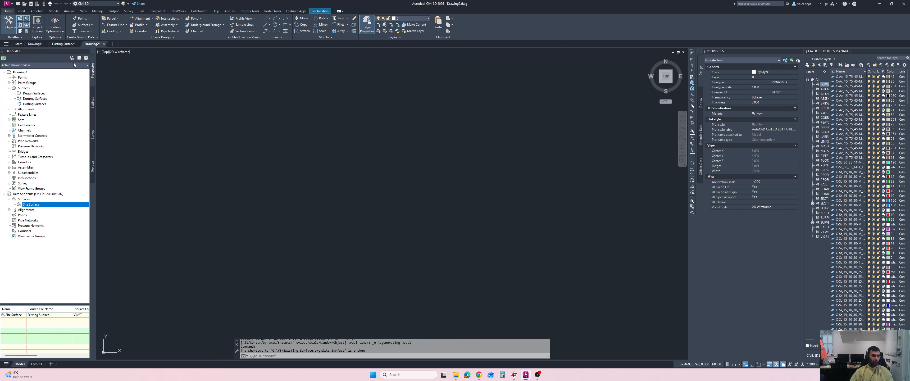
middle_click(177, 167)
middle_click(177, 167)
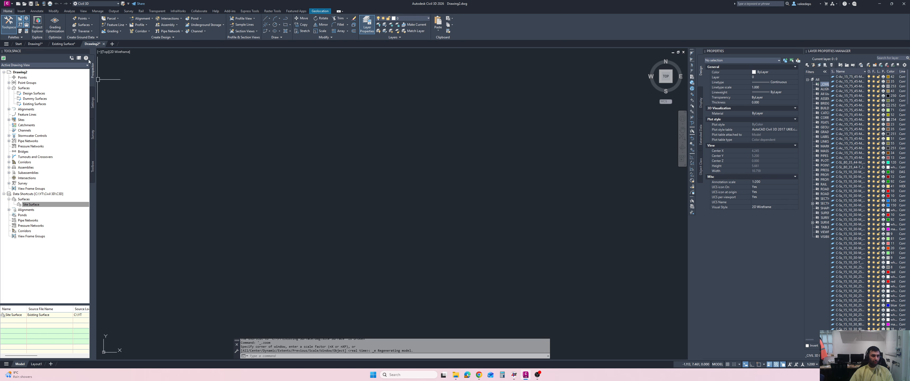
Step: Create a data shortcut for the EG surface from the Existing Surface drawing and check the shortcut files in File Explorer
click(64, 44)
middle_drag(319, 211, 281, 209)
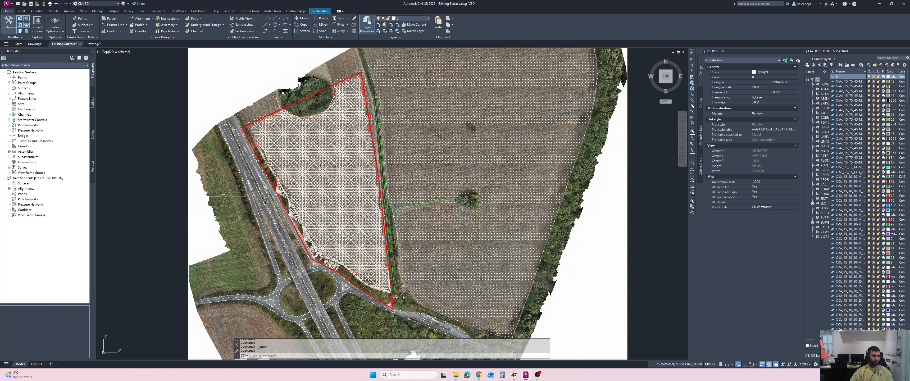
right_click(28, 178)
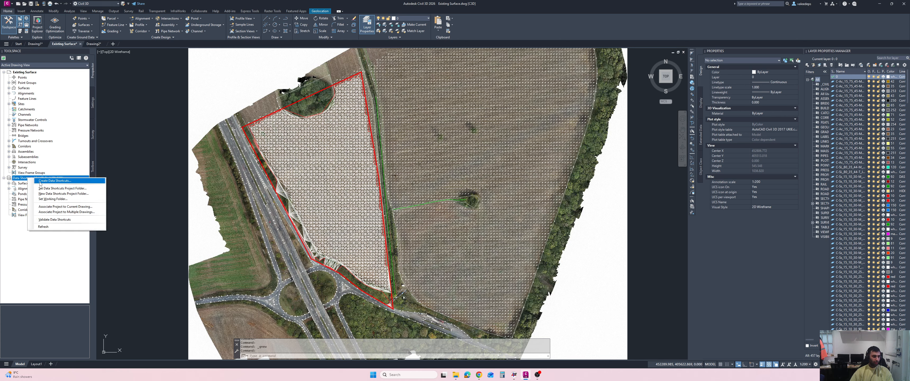
click(41, 182)
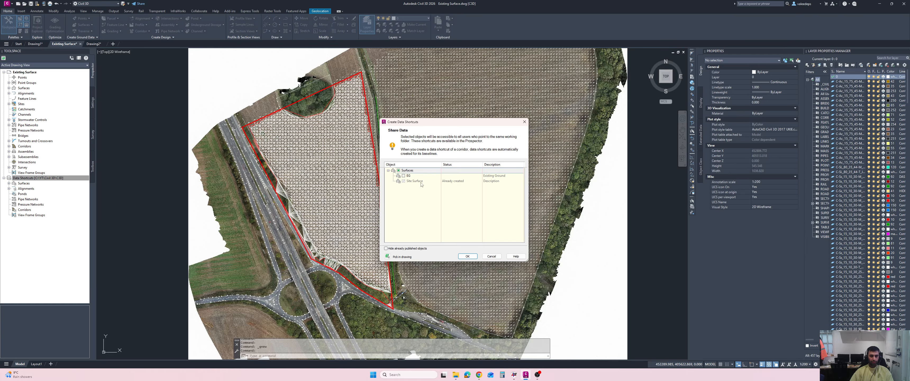
click(466, 256)
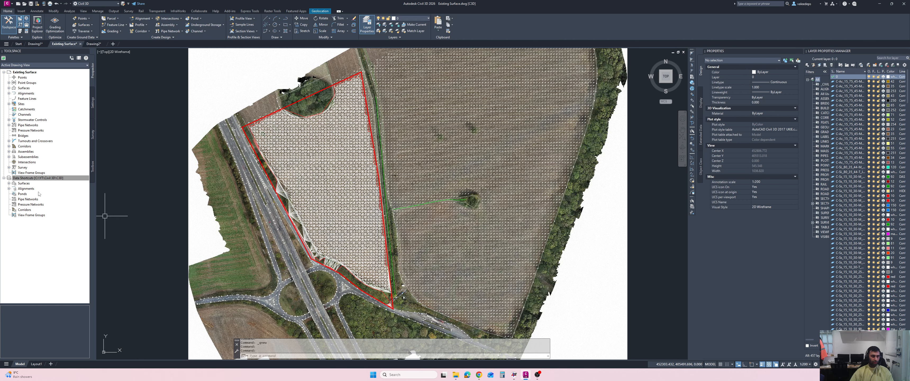
click(456, 374)
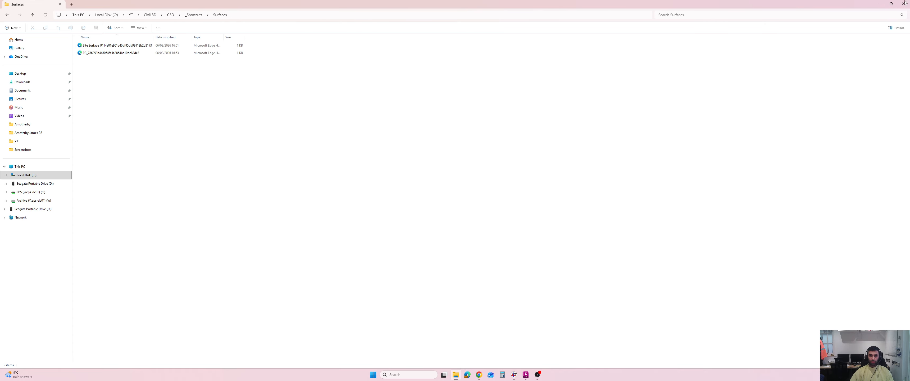
key(alt+Tab)
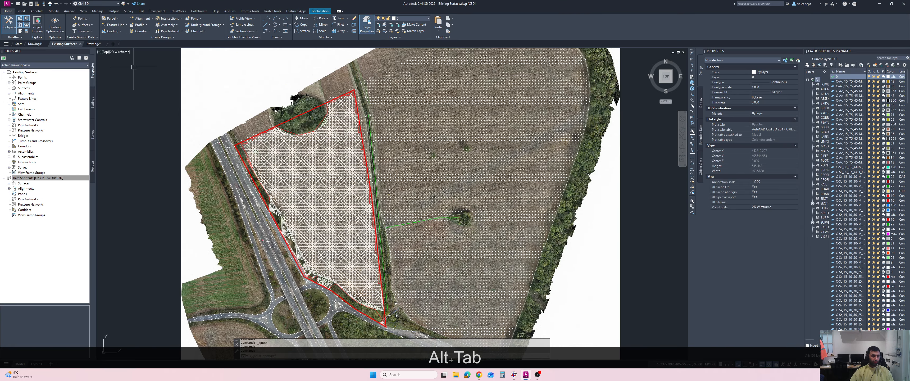
Step: Close Drawing2 without saving and start a new blank drawing with the surface data shortcuts expanded
click(104, 44)
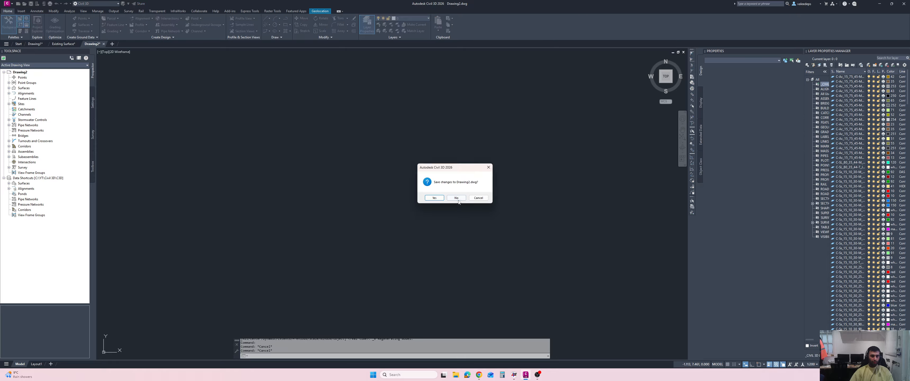
click(456, 198)
key(ctrl+n)
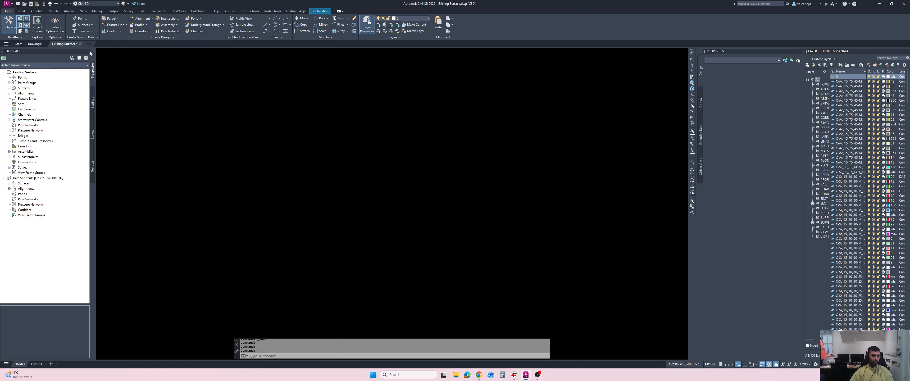
click(9, 183)
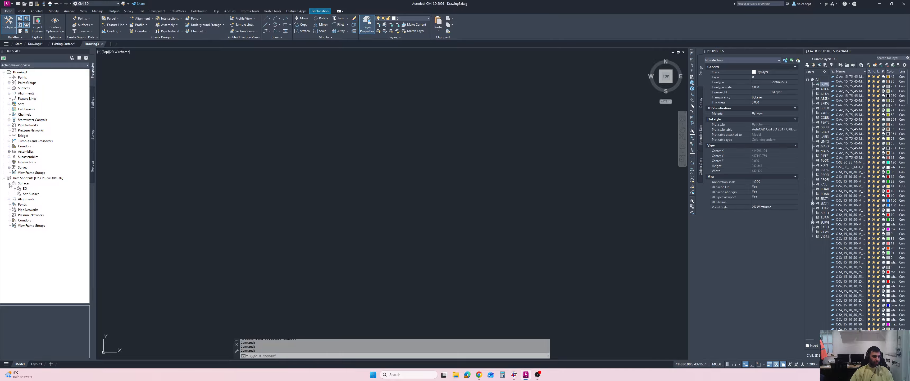
Step: Create a reference to the EG surface data shortcut with the Triangulation style and check it among the drawing's surfaces
right_click(25, 188)
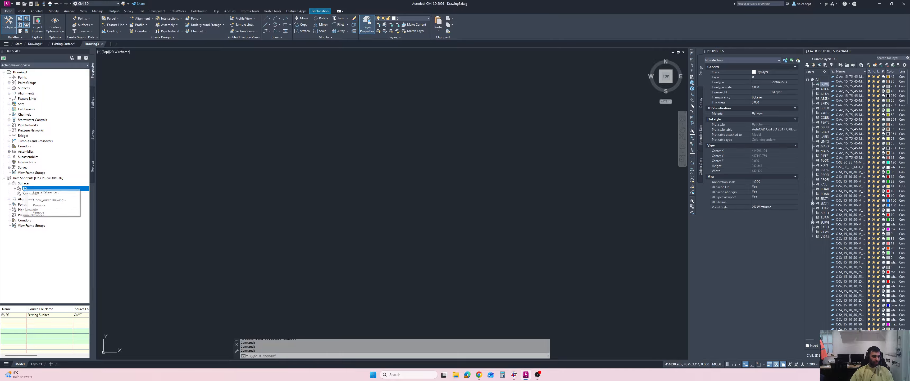
click(42, 193)
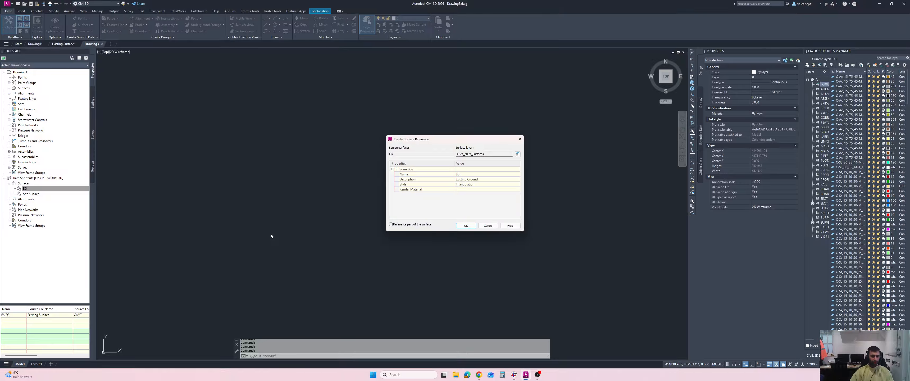
click(466, 225)
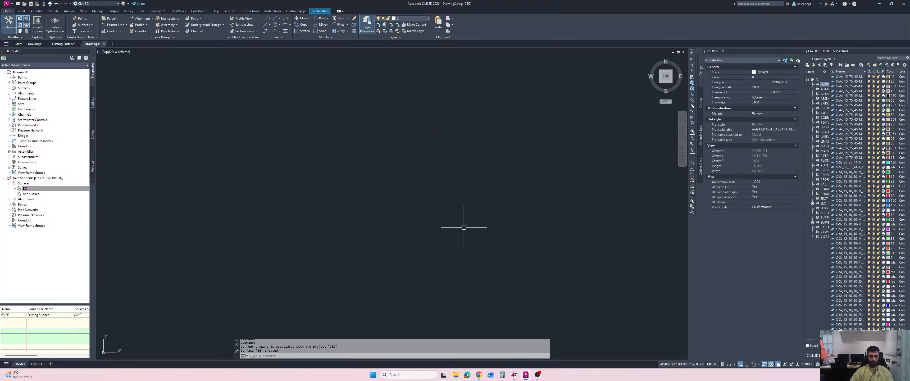
middle_click(464, 227)
middle_click(463, 228)
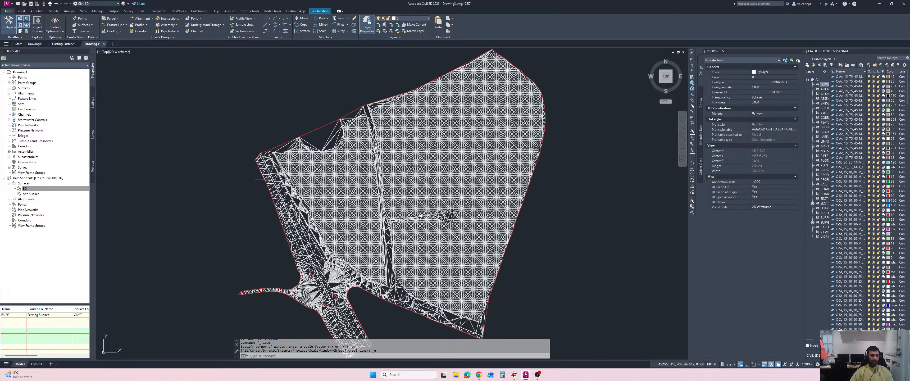
click(32, 194)
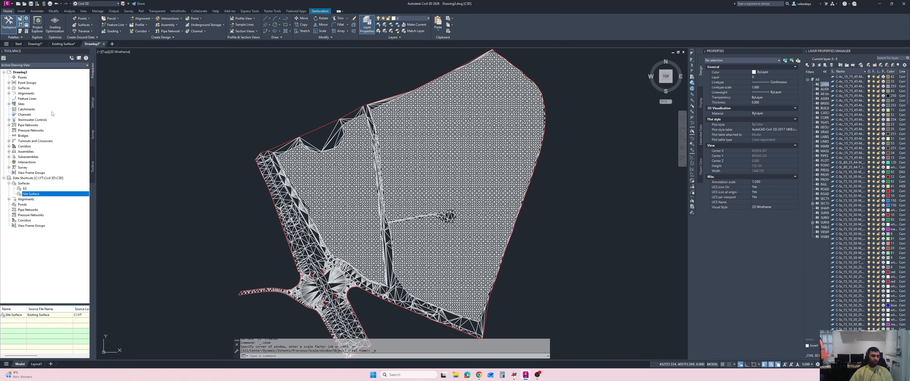
click(8, 88)
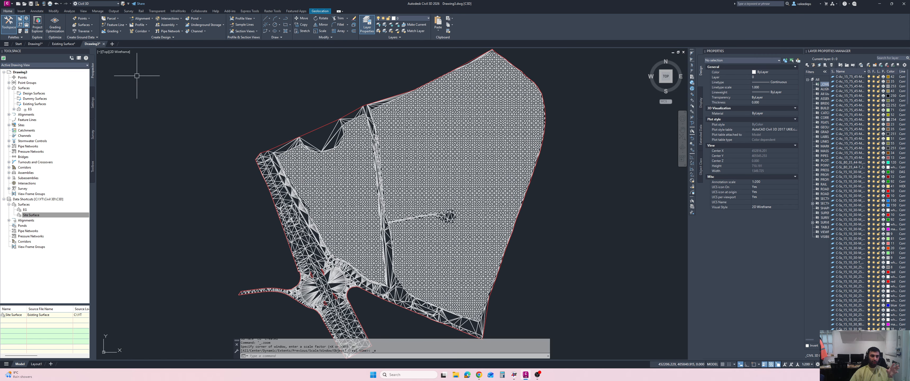
Step: In the Existing Surface drawing, set the Site Surface's style to _No Display
click(55, 45)
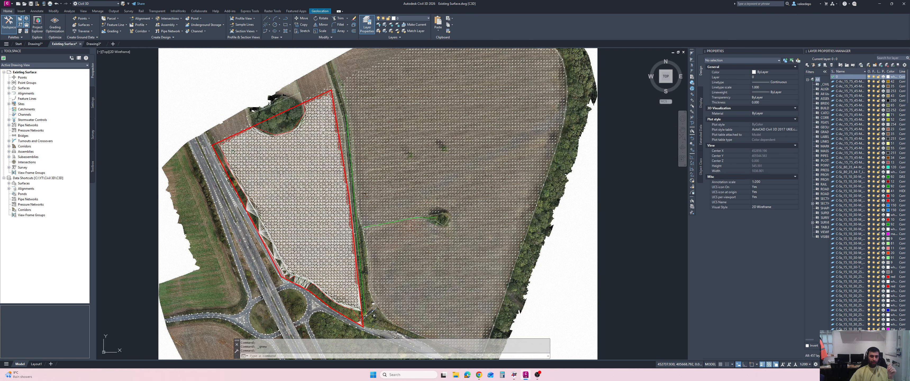
click(332, 142)
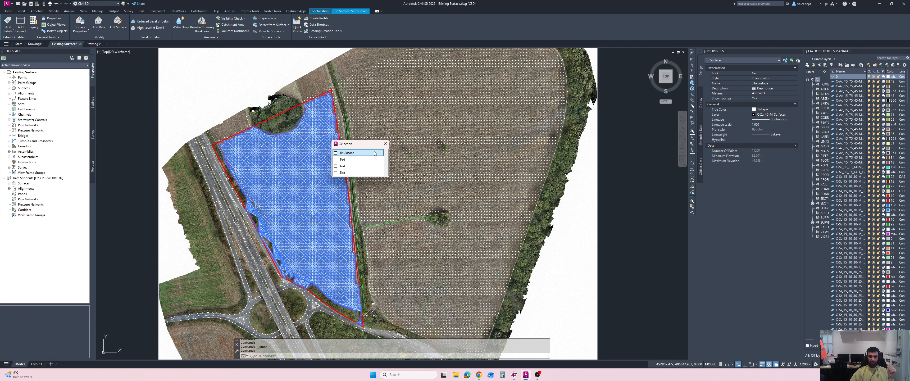
click(375, 153)
click(764, 79)
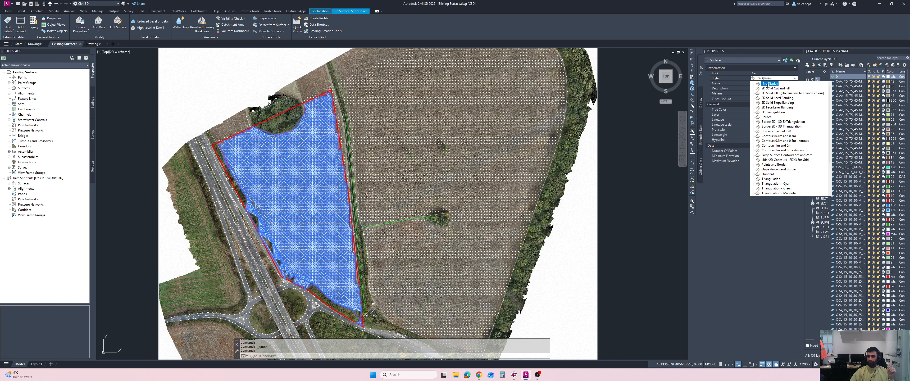
click(768, 84)
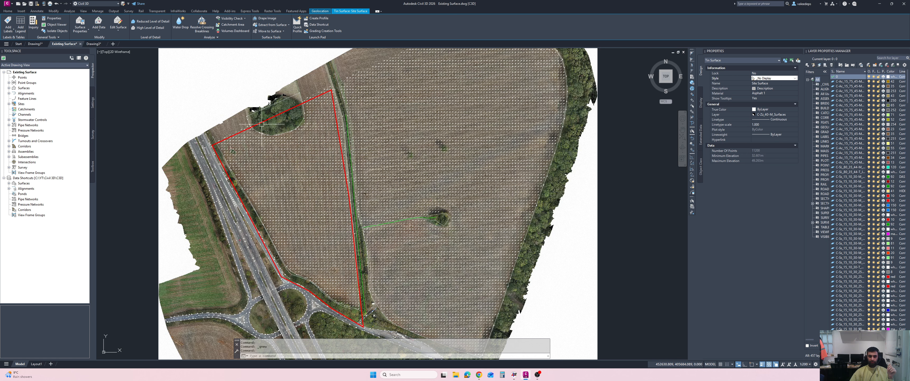
Step: Set the EG surface's style to Triangulation in its surface properties
click(9, 88)
click(31, 111)
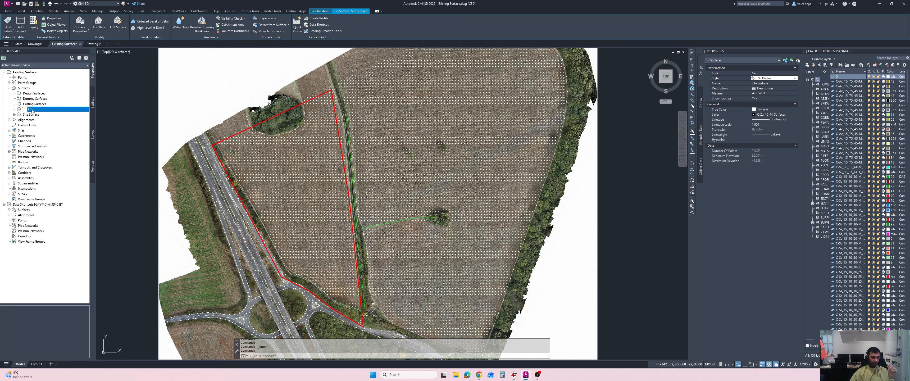
click(13, 109)
right_click(32, 109)
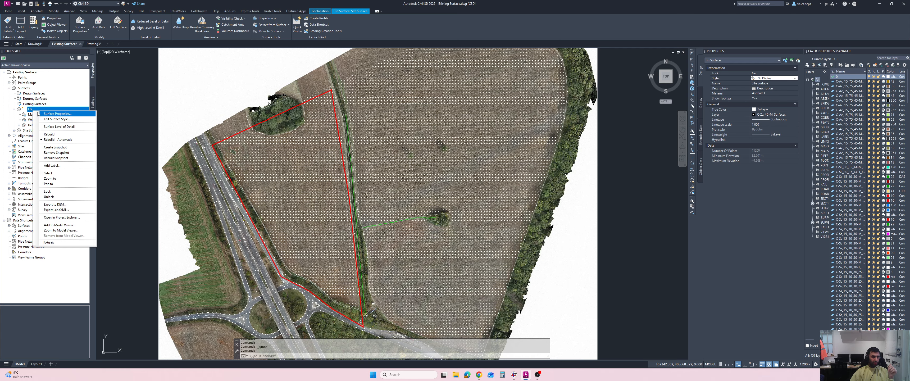
click(60, 236)
click(156, 157)
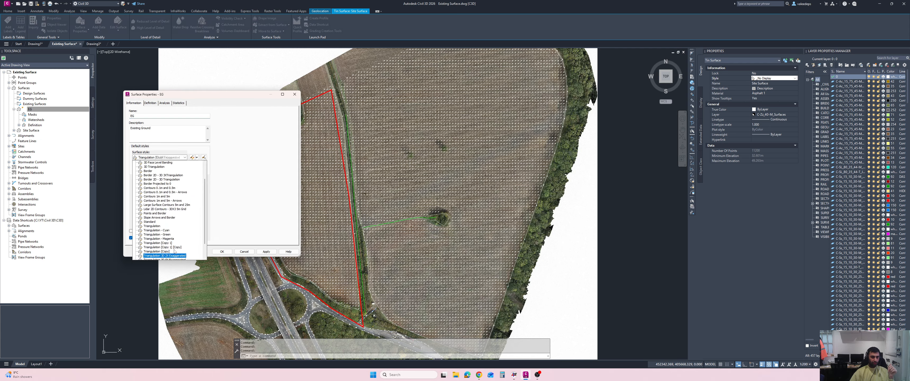
click(153, 227)
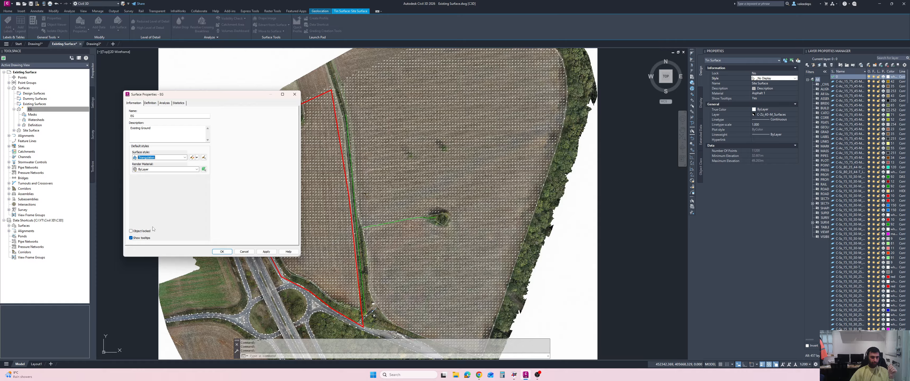
click(222, 252)
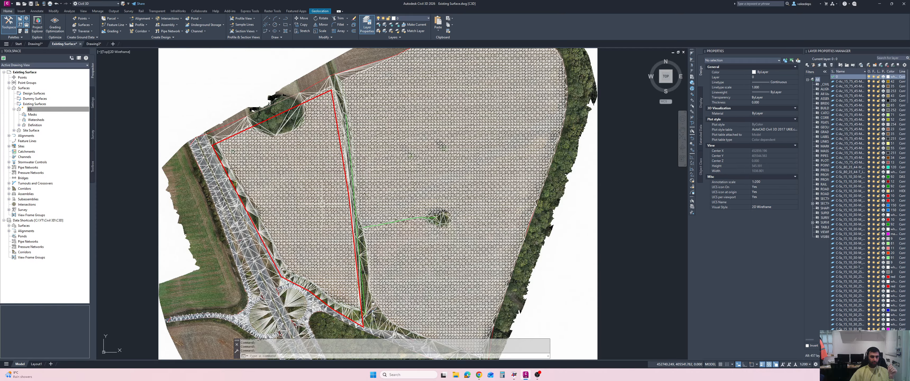
Step: Add an Outer boundary named External to the EG surface from the red site outline, with a mid-ordinate distance of 1.000m
click(19, 125)
right_click(40, 131)
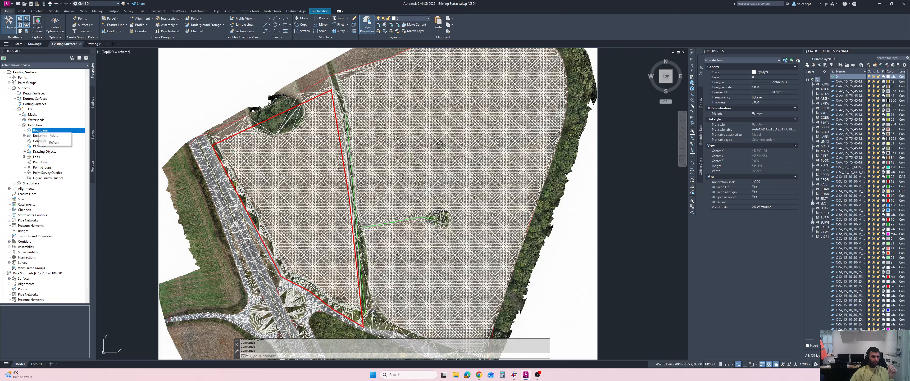
click(44, 135)
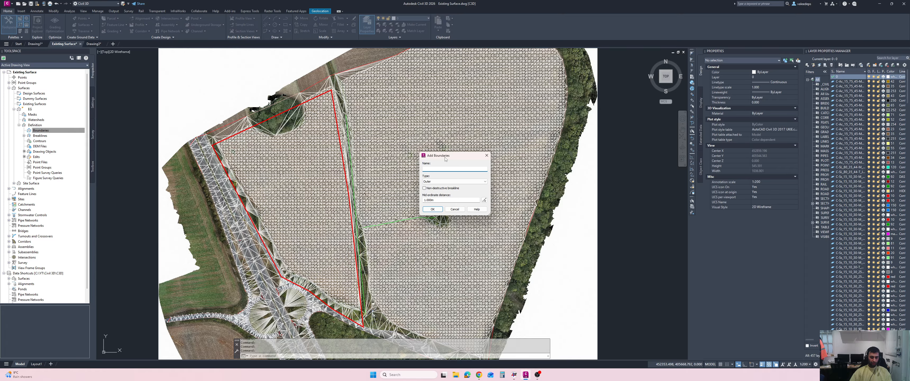
text(External)
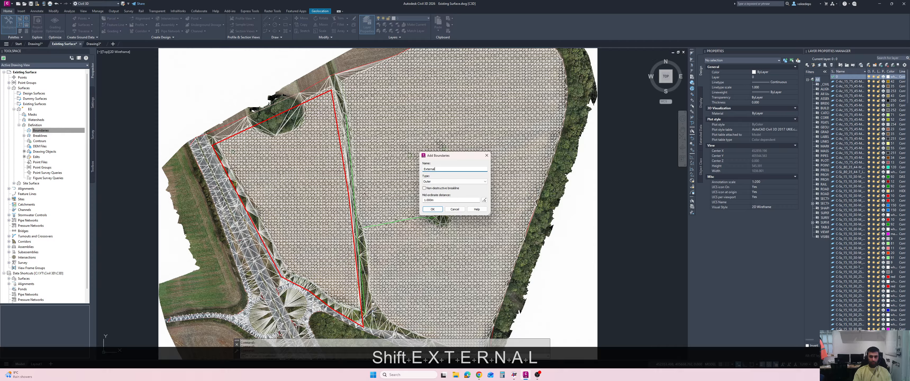
click(432, 209)
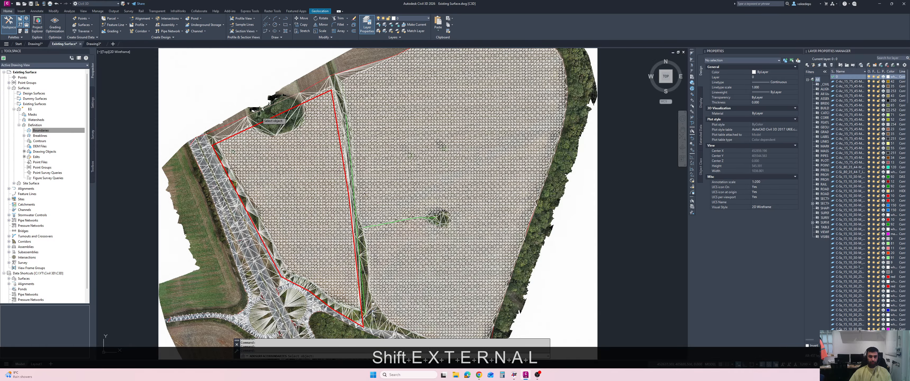
scroll(272, 118, up, 5)
click(275, 122)
scroll(397, 125, down, 6)
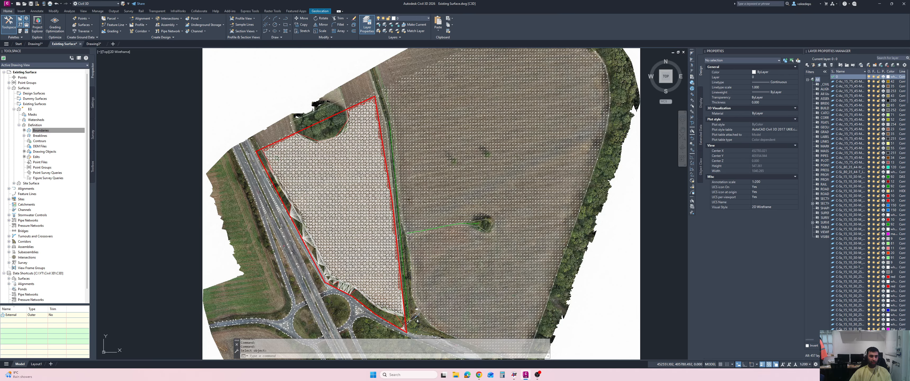
Step: Return to Drawing3 and try to update the referenced EG surface by regenerating the drawing
click(93, 43)
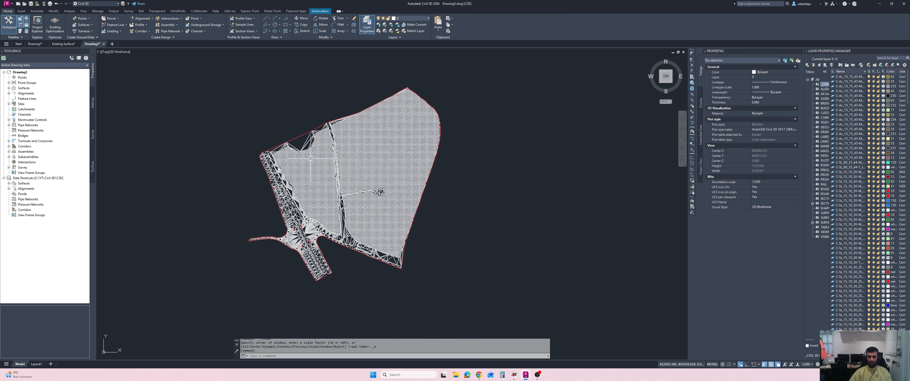
middle_click(310, 158)
middle_click(311, 158)
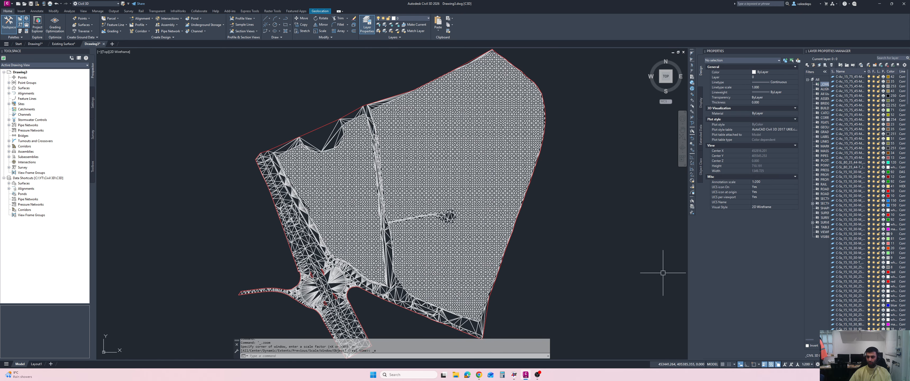
text(REGE)
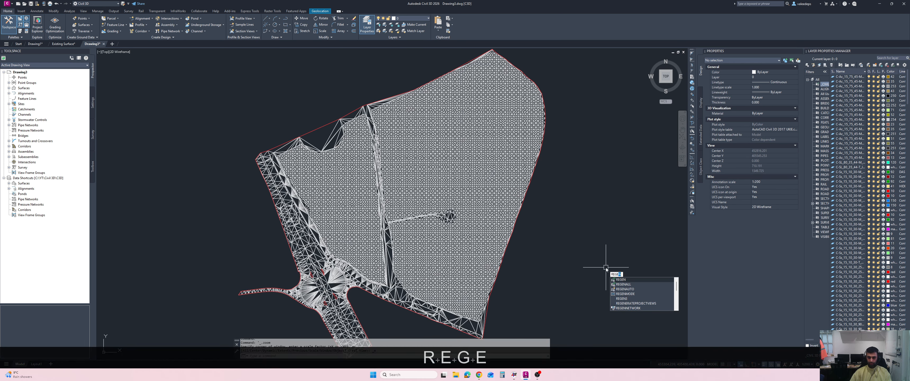
text(N)
key(Return)
scroll(502, 224, down, 2)
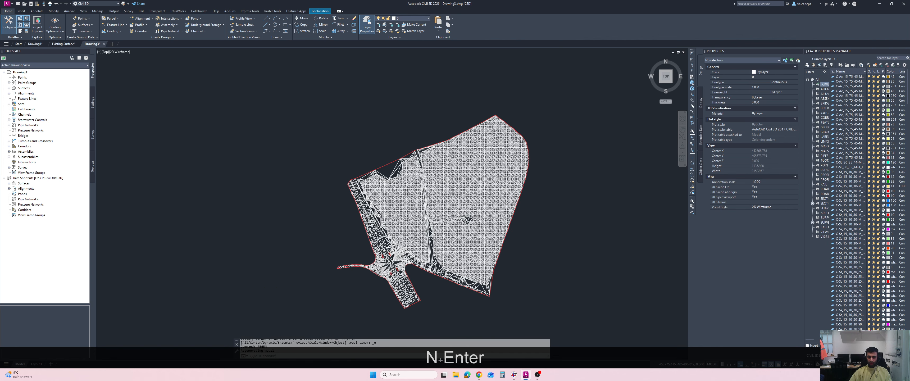
Step: Try to synchronize the EG surface reference with its source and select the surface in the drawing
double_click(24, 88)
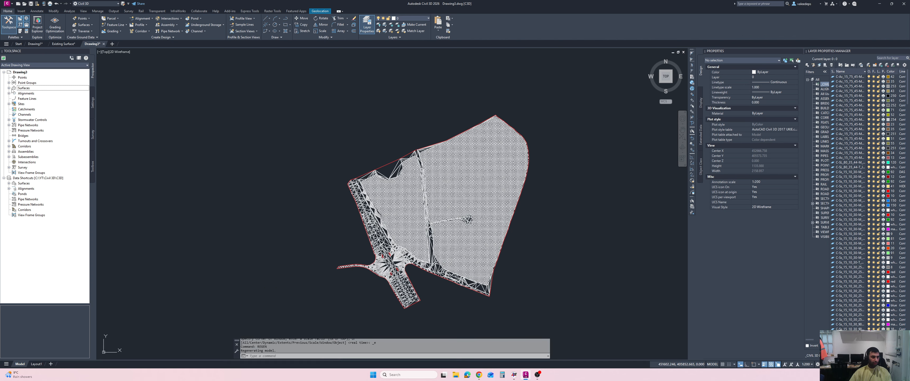
right_click(24, 109)
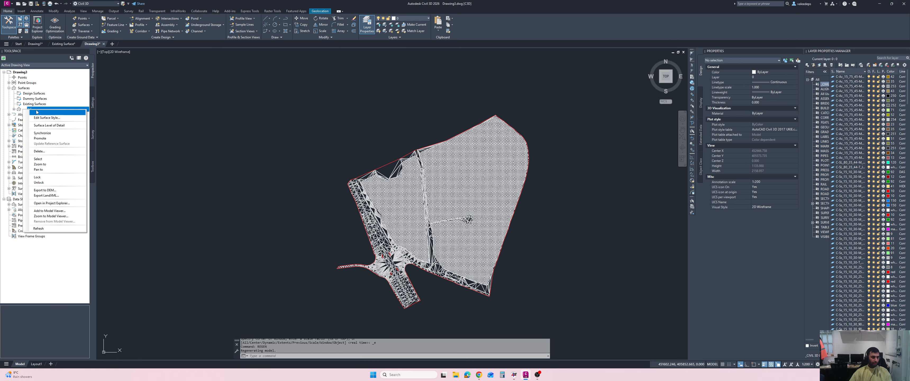
click(44, 134)
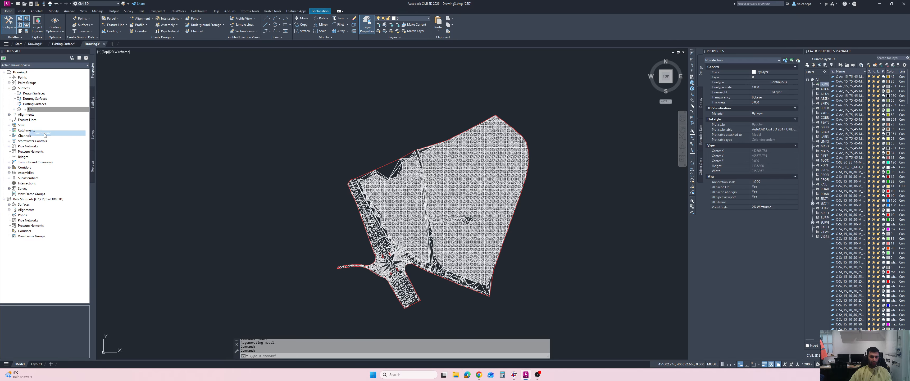
click(14, 110)
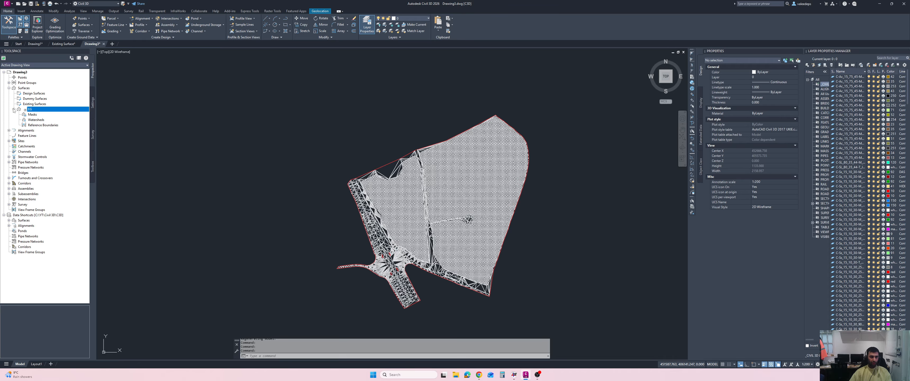
right_click(34, 111)
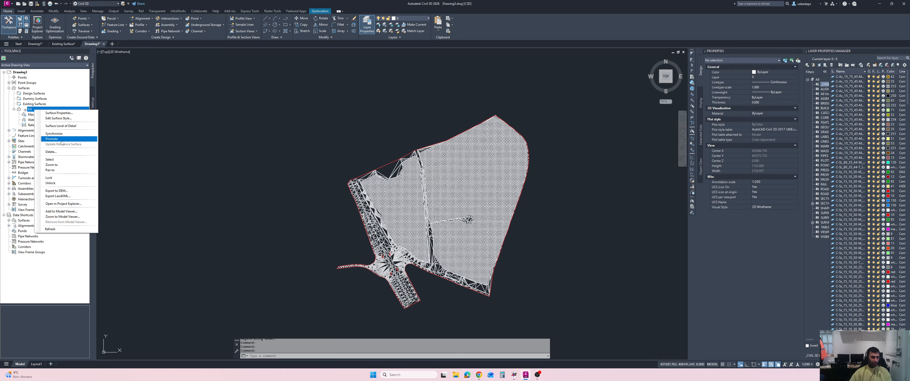
click(56, 159)
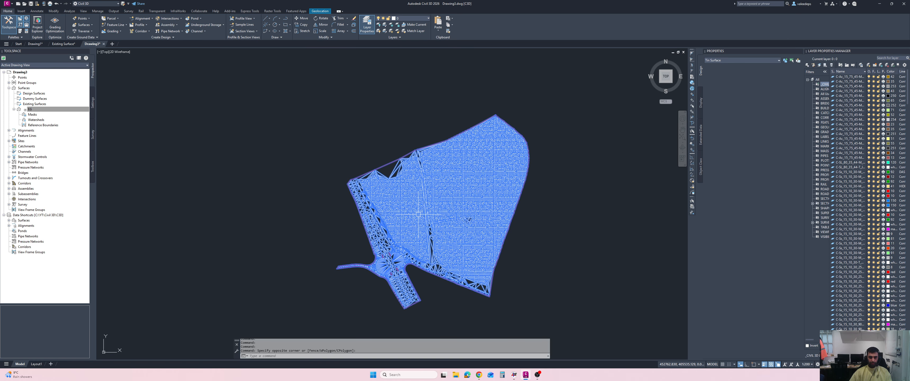
Step: Regenerate Drawing3 again, check the whole EG surface, and close the drawing without saving
text(REB)
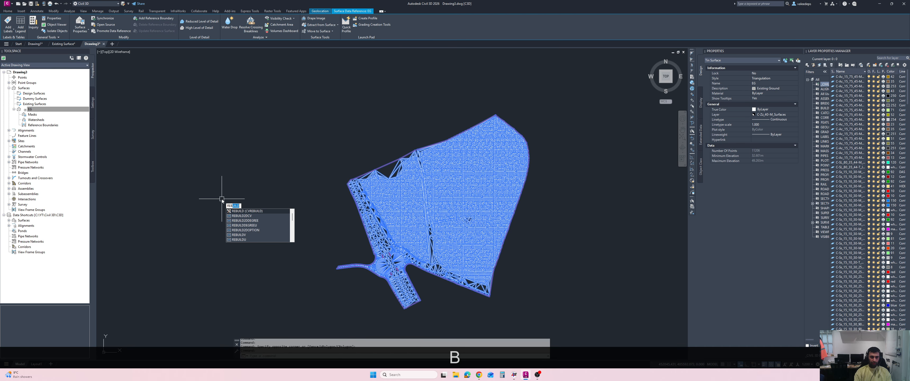
key(Escape)
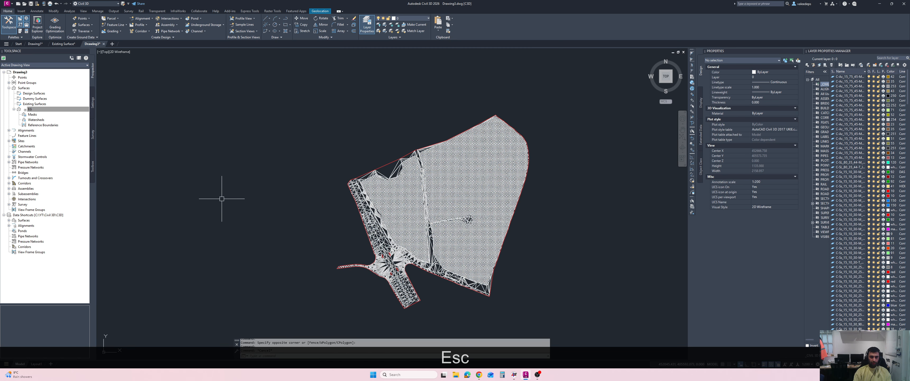
text(REGEN)
key(Return)
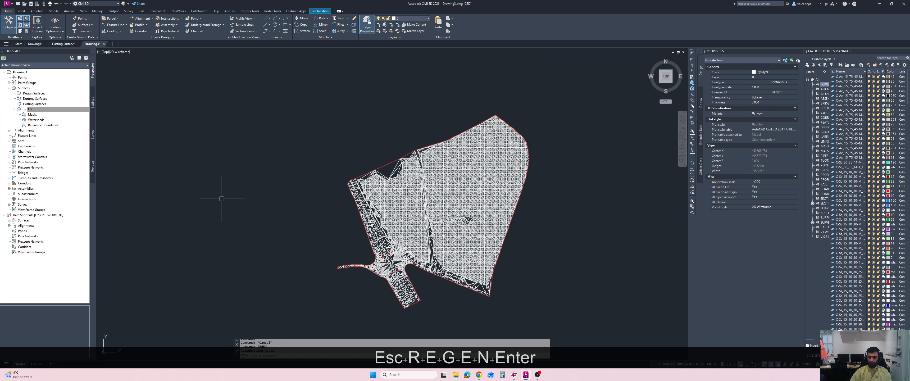
scroll(221, 199, down, 2)
middle_click(279, 174)
middle_click(279, 174)
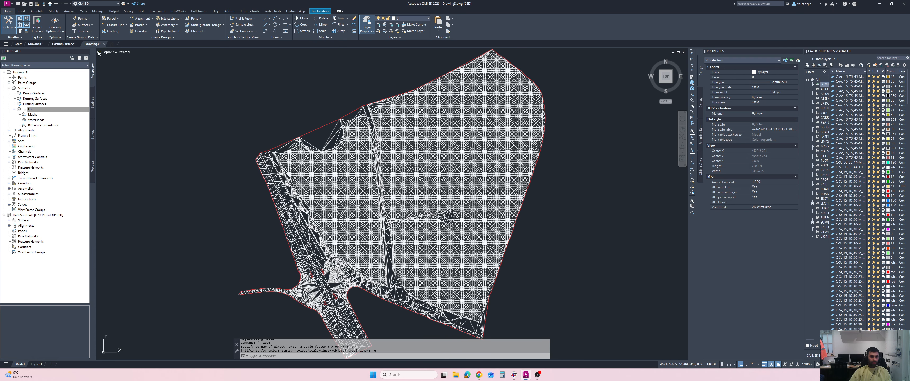
click(104, 44)
click(456, 198)
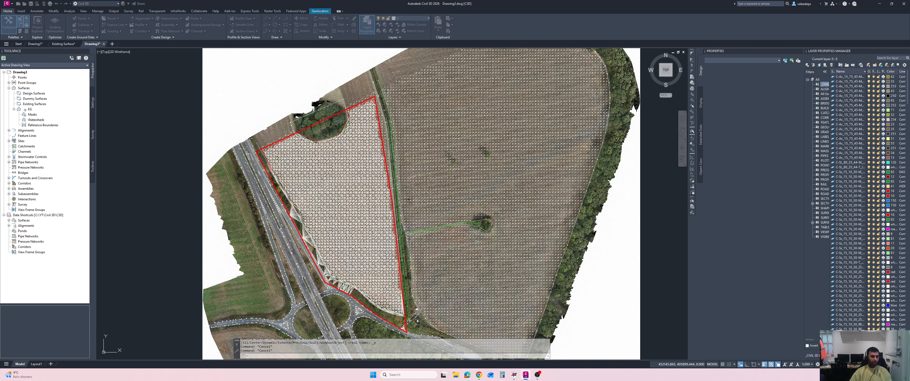
Step: Start a new drawing and create a reference to the EG surface from the project's data shortcuts, keeping the default reference settings
click(87, 44)
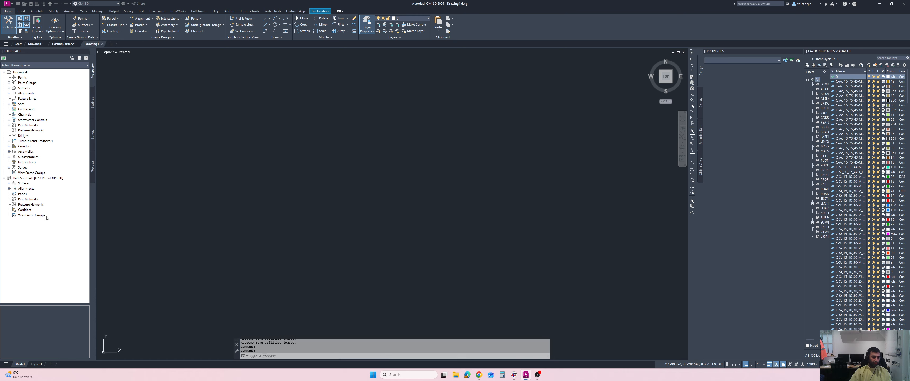
click(9, 183)
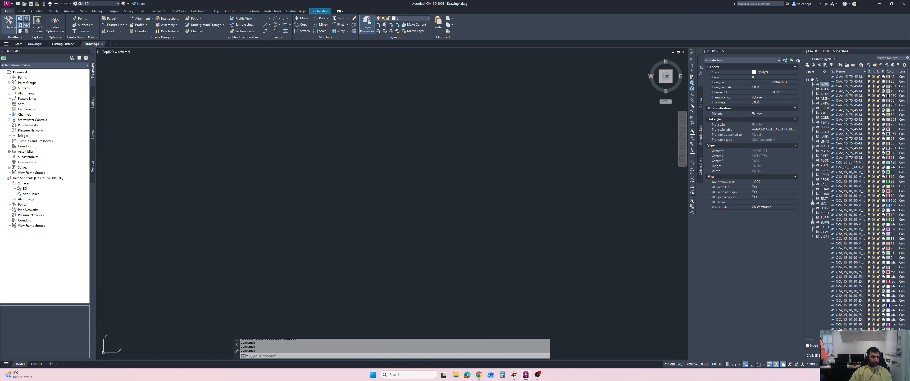
right_click(23, 190)
click(46, 193)
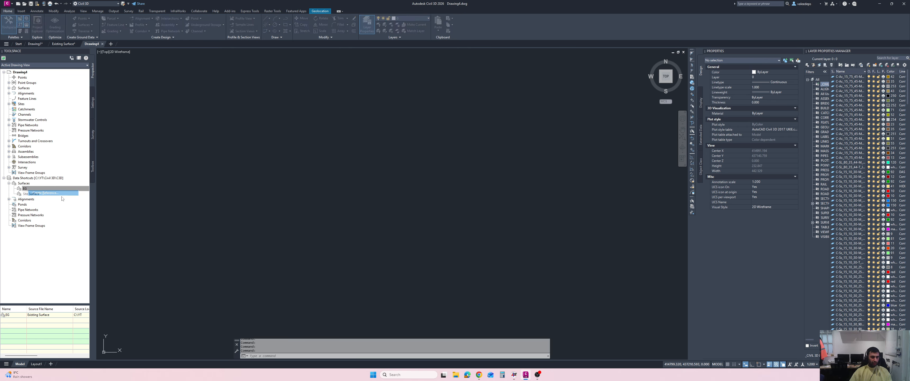
click(466, 225)
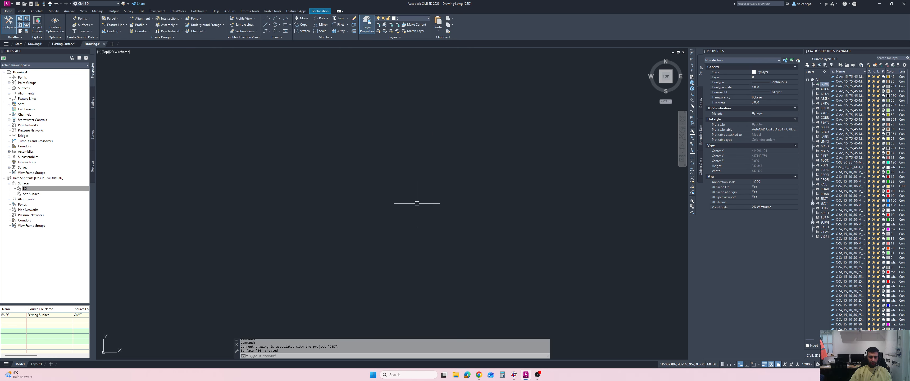
middle_click(417, 203)
middle_click(417, 203)
middle_drag(433, 202, 391, 192)
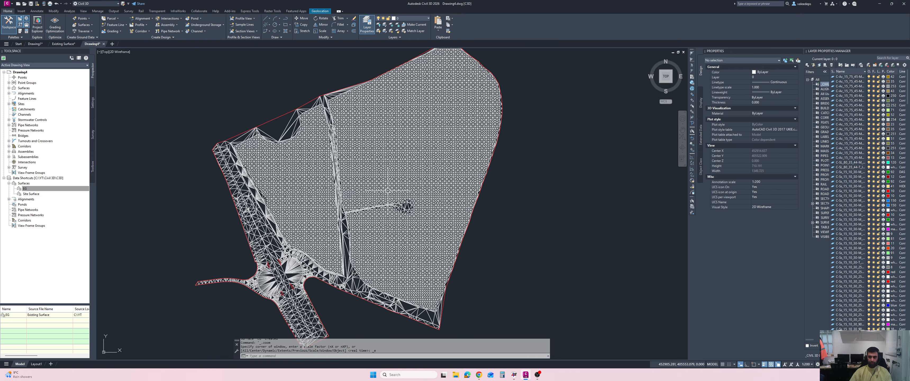
Step: Return to the Existing Surface drawing and save it with the site boundary applied to the EG surface
click(63, 44)
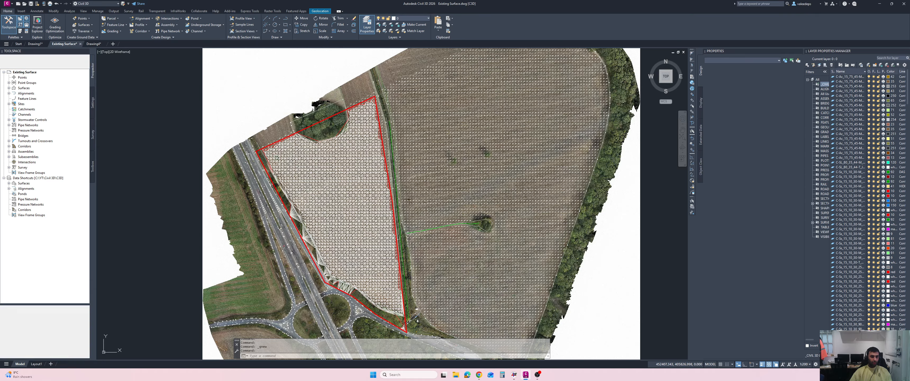
middle_drag(302, 107, 295, 115)
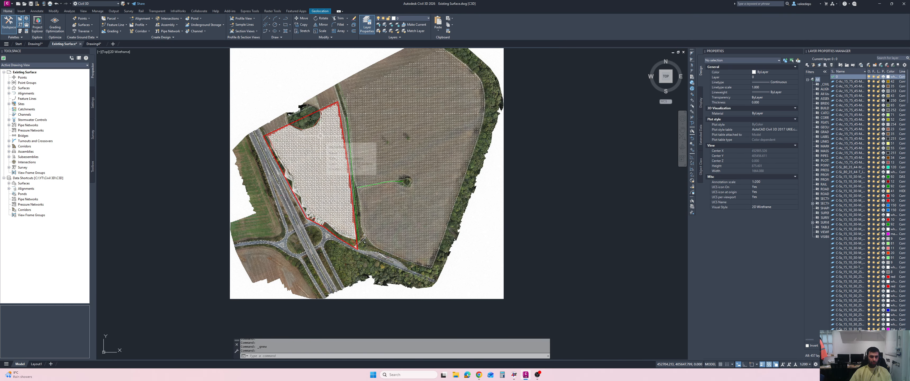
key(ctrl+s)
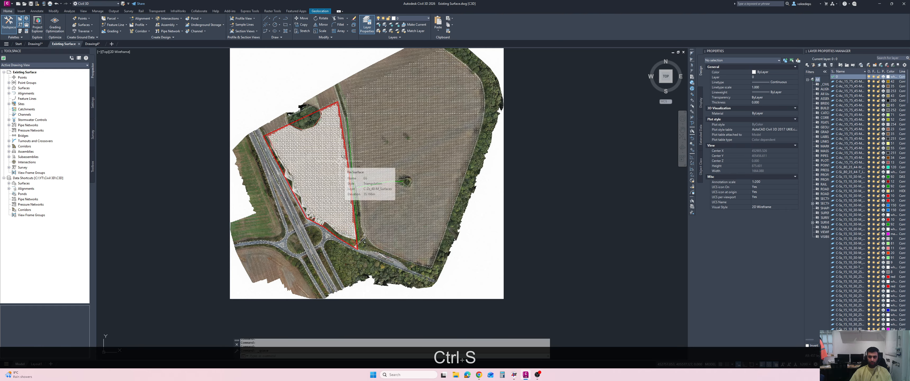
middle_drag(336, 148, 321, 153)
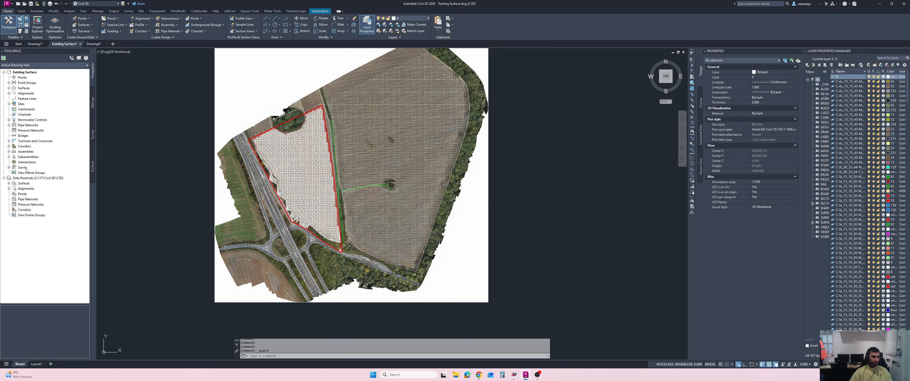
middle_drag(240, 155, 240, 167)
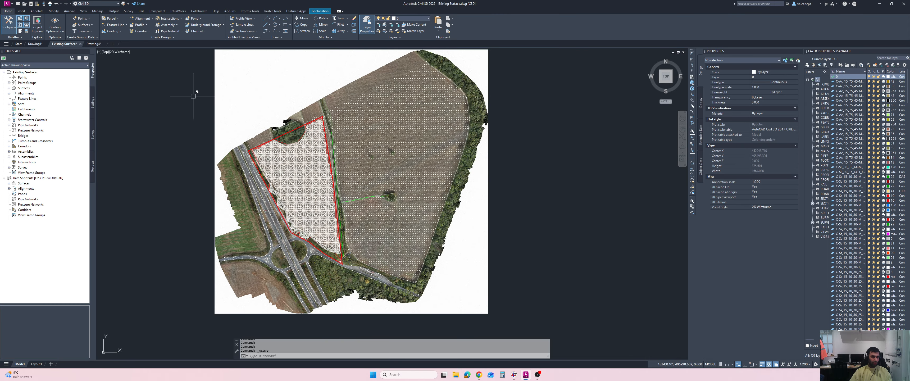
Step: Synchronize the EG surface reference in Drawing4 with its changed data shortcut definition
click(93, 44)
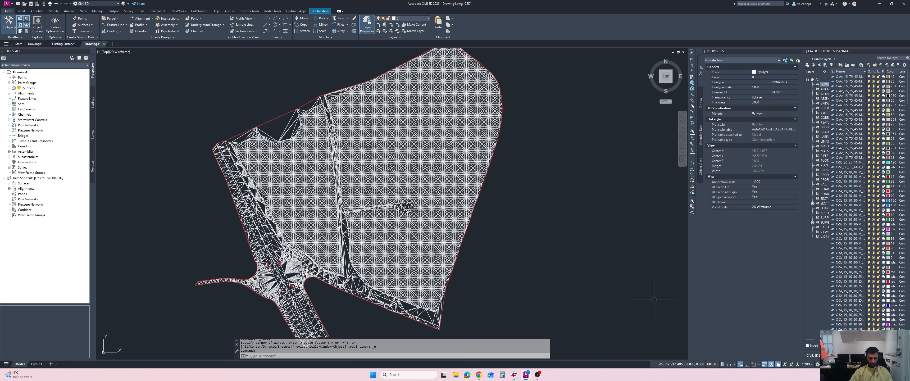
key(alt+z)
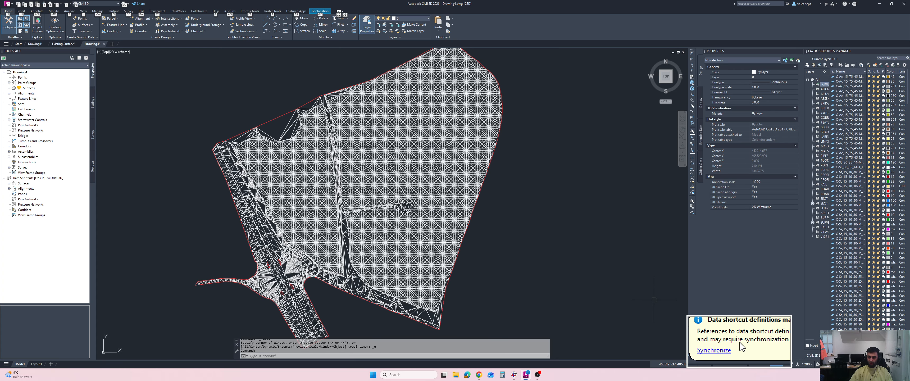
click(724, 350)
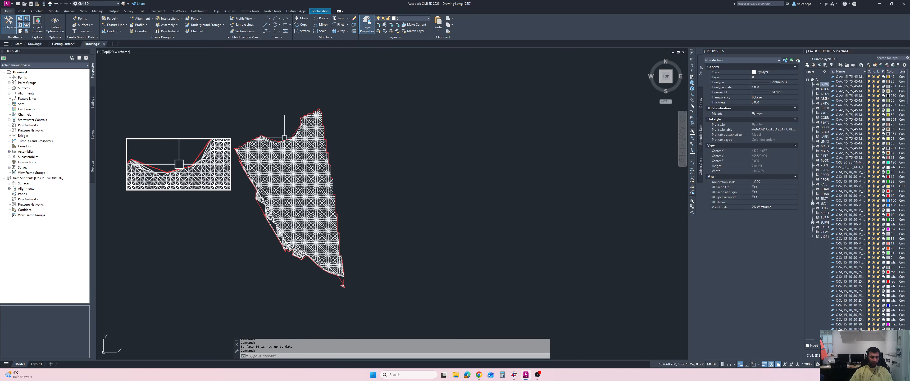
key(alt+z)
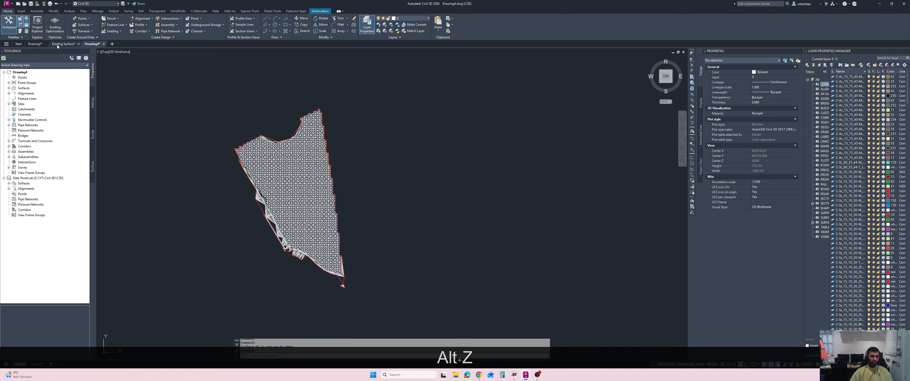
Step: In the Existing Surface drawing, permanently remove the External outer boundary from the EG surface definition
click(58, 44)
scroll(252, 141, up, 5)
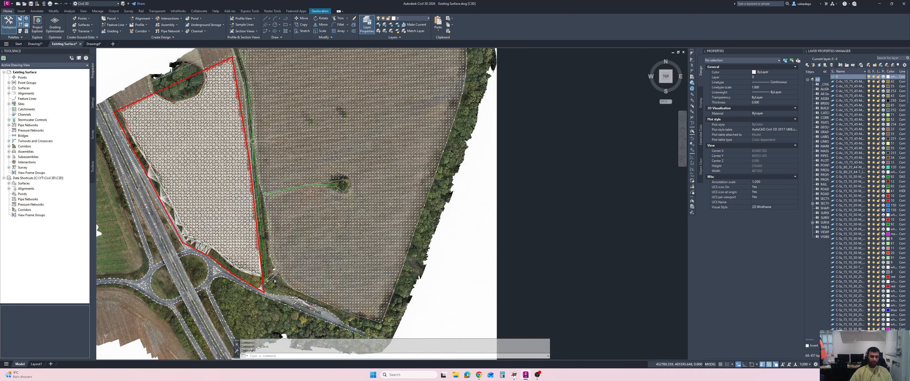
middle_drag(253, 141, 294, 153)
click(9, 88)
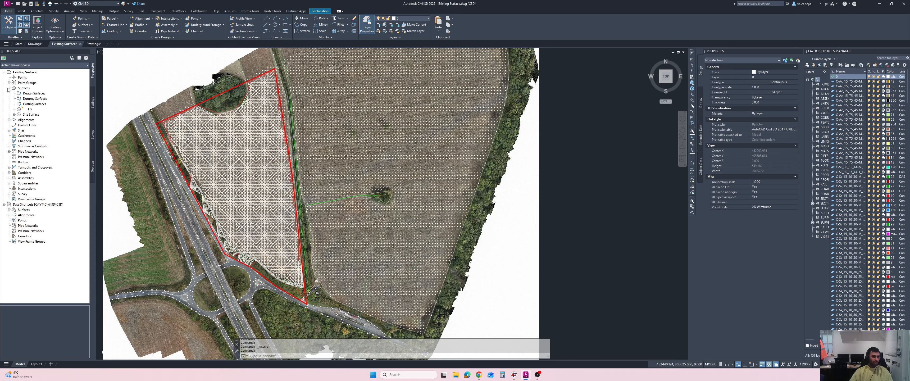
click(14, 109)
click(19, 125)
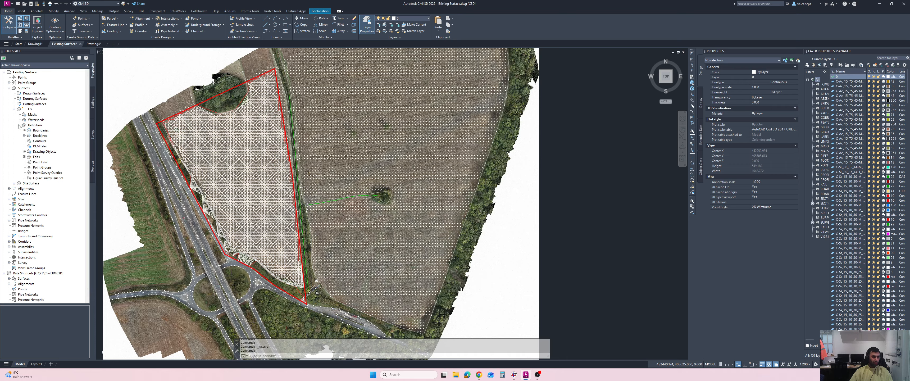
click(41, 131)
right_click(18, 314)
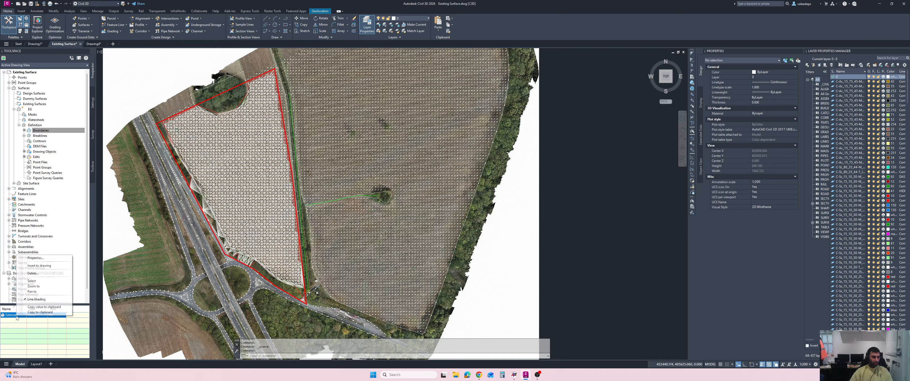
click(35, 267)
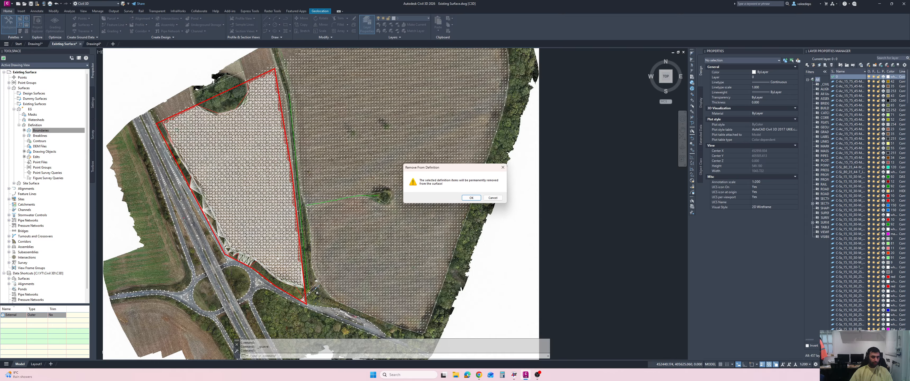
click(471, 197)
Step: Save the Existing Surface drawing without the boundary and return to Drawing4 to bring its EG reference up to date
click(93, 44)
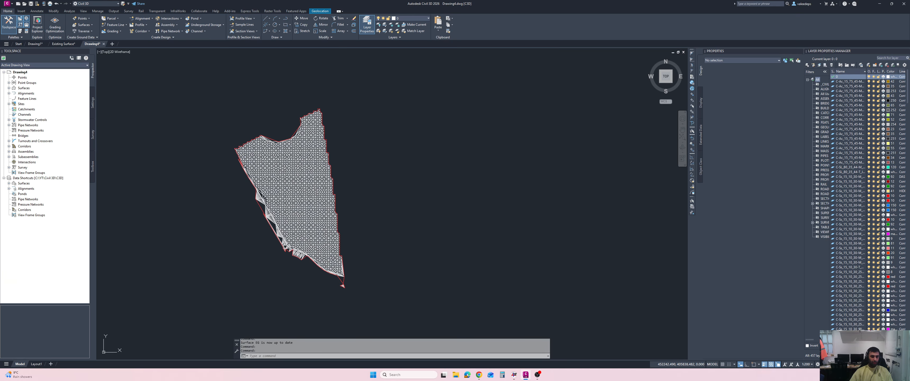
click(63, 44)
key(ctrl+s)
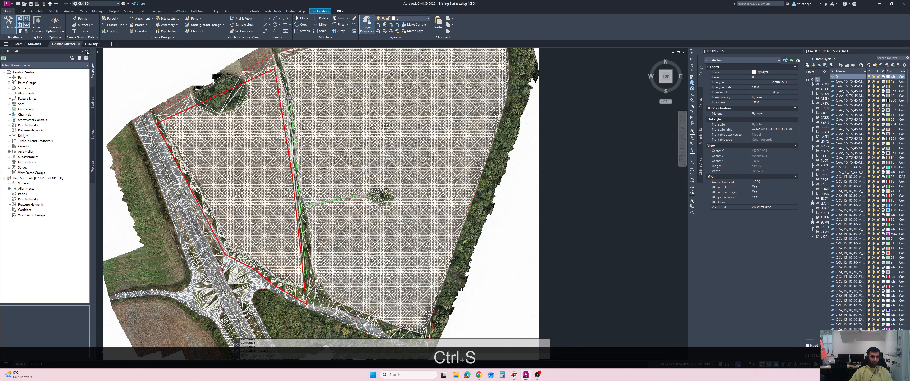
click(92, 44)
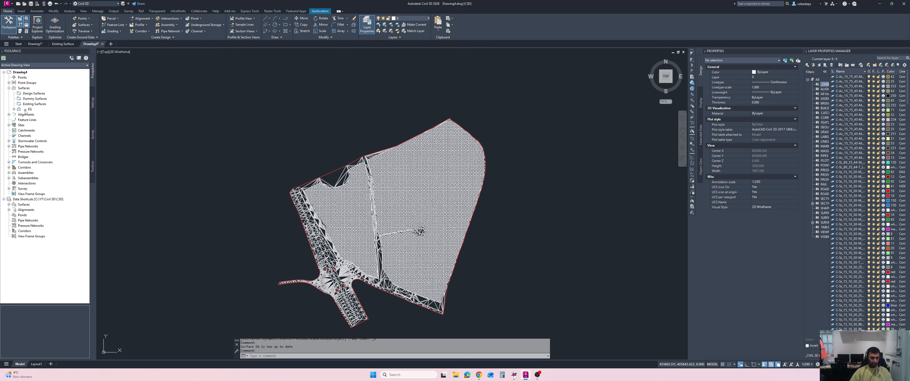
key(alt+z)
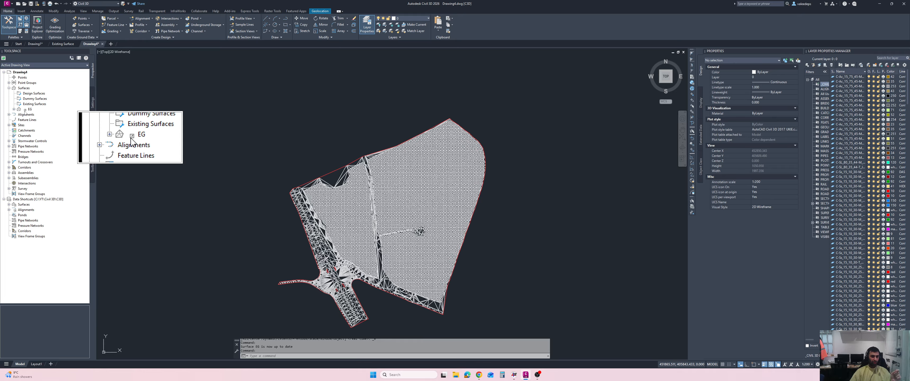
key(Escape)
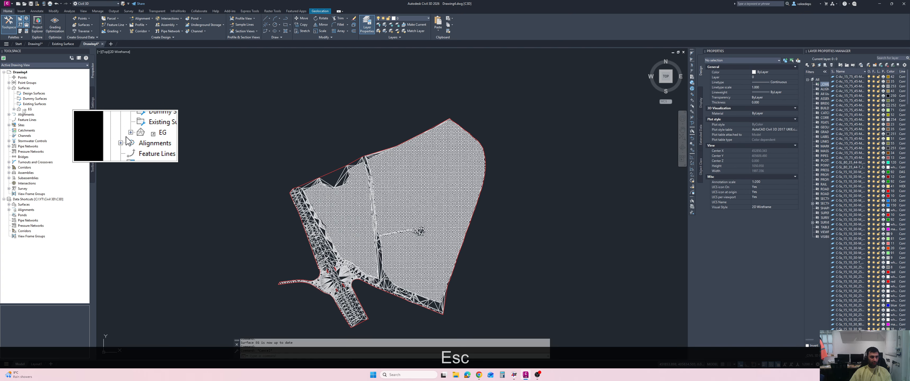
key(alt+z)
key(Escape)
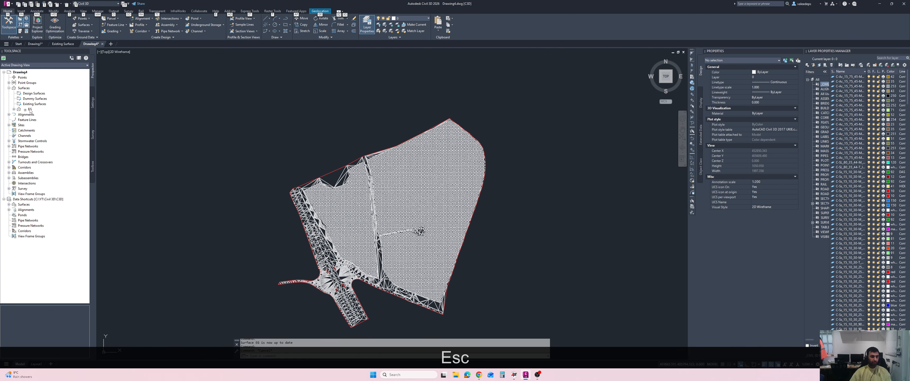
Step: Delete the referenced EG surface from Drawing4
right_click(30, 109)
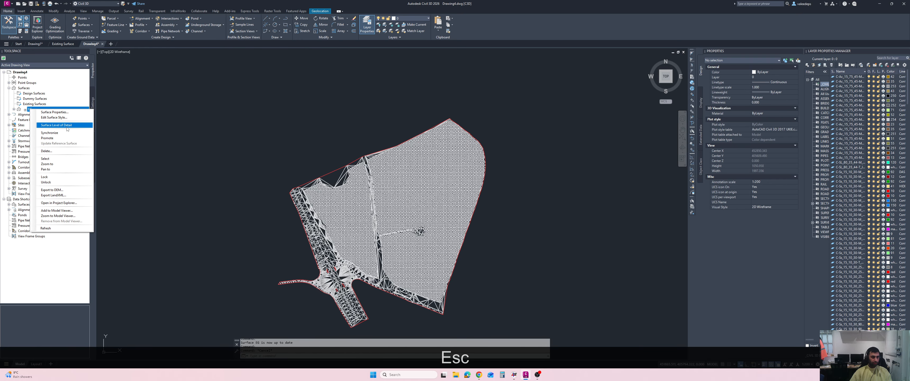
click(46, 151)
click(447, 198)
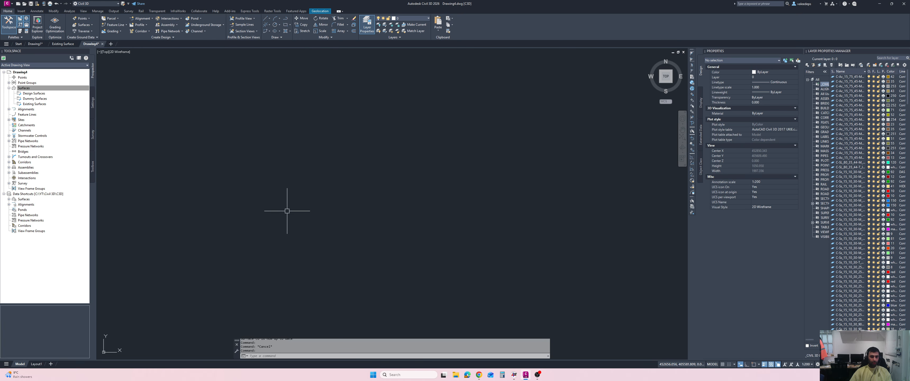
Step: Promote the EG surface data shortcut into Drawing4, accepting the default surface layer and Triangulation style
click(9, 199)
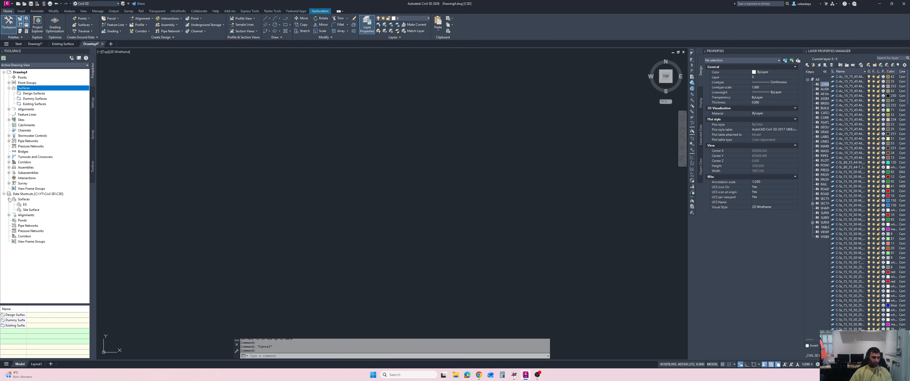
click(25, 205)
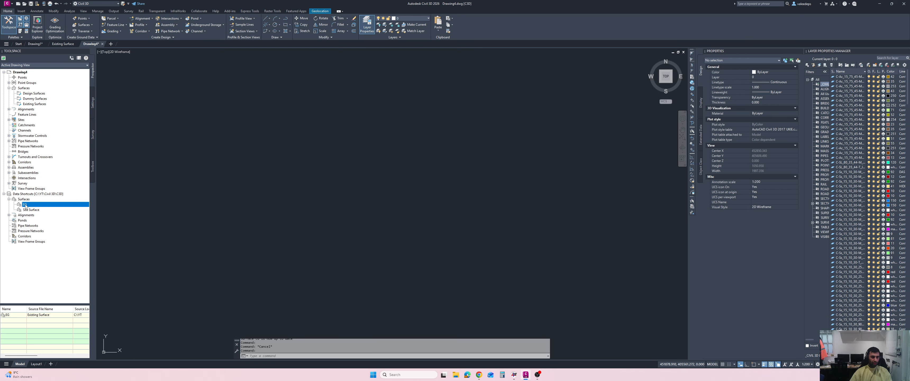
right_click(25, 206)
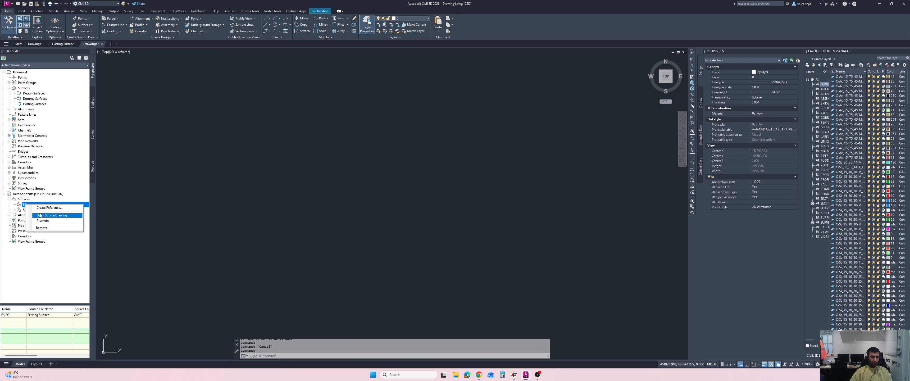
click(43, 221)
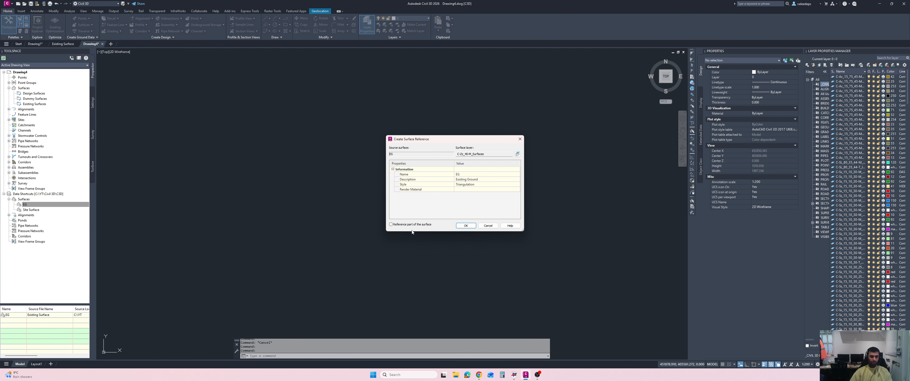
click(474, 228)
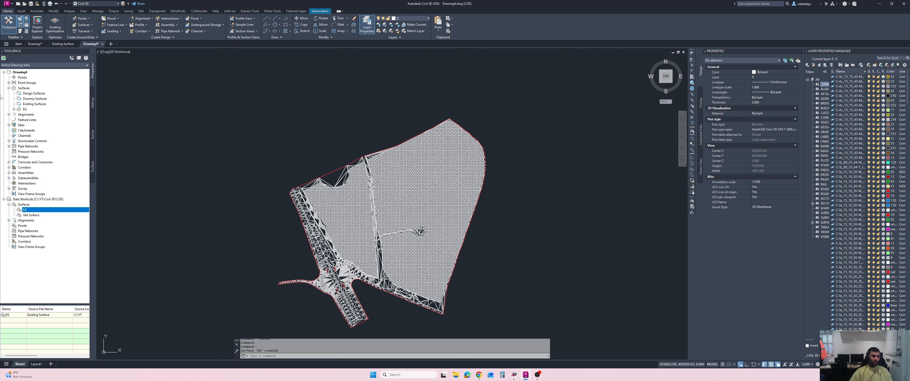
Step: Expand the promoted EG surface in Drawing4's surface list and examine its icon and Definition branch
click(14, 109)
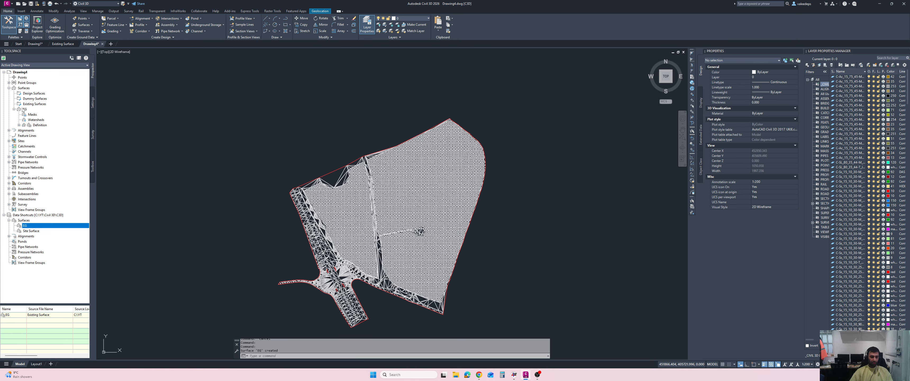
key(alt+alt+z)
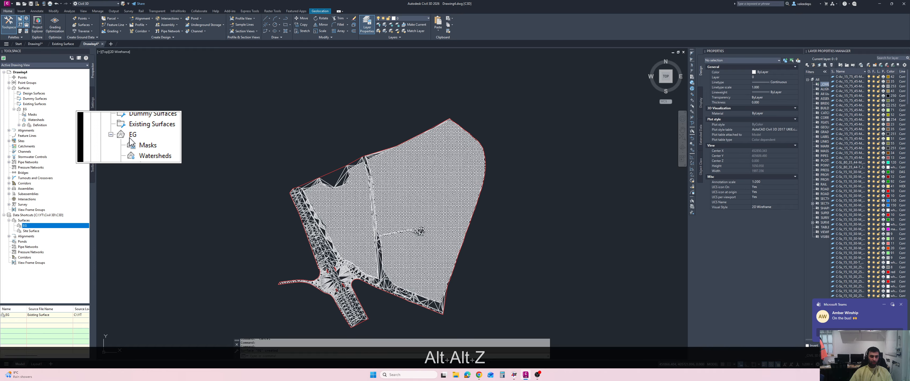
key(Escape)
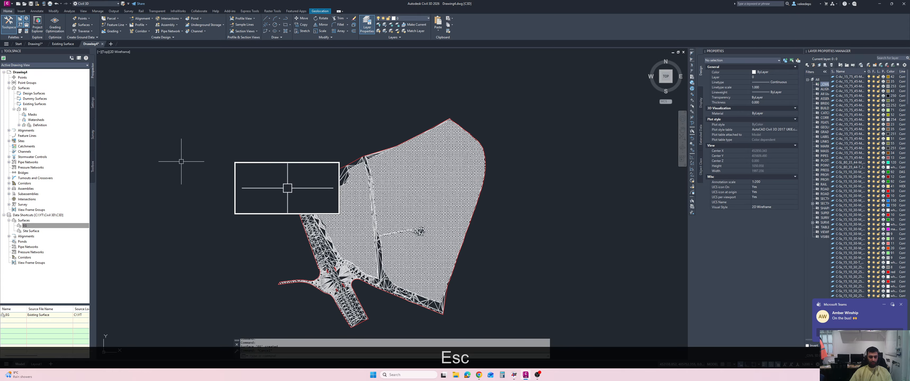
key(alt+z)
click(901, 304)
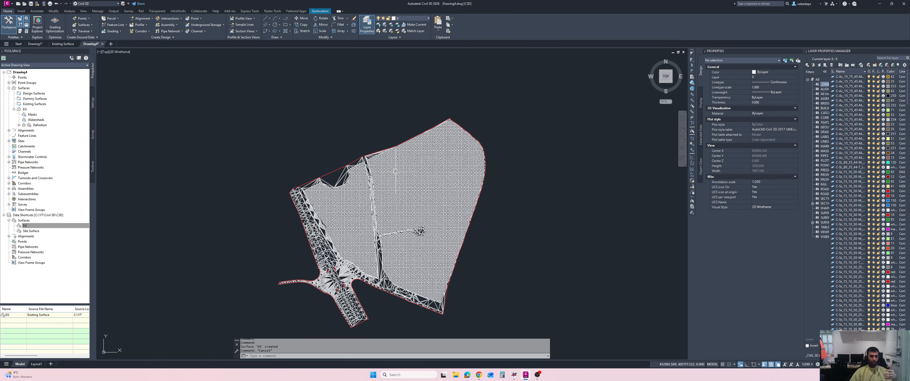
middle_drag(417, 195, 436, 175)
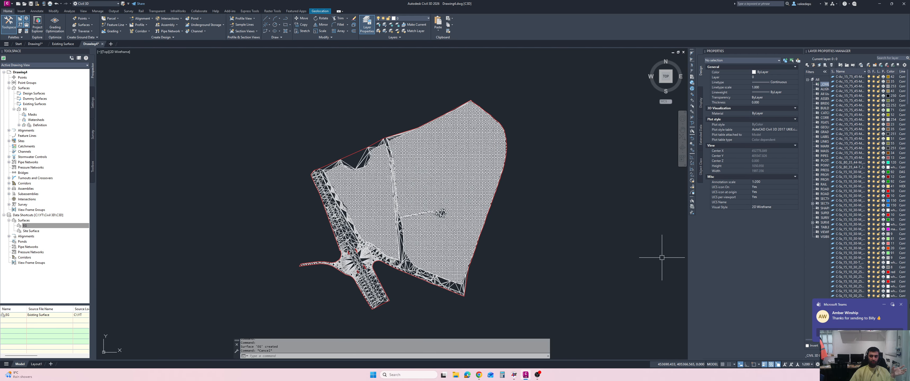
click(900, 304)
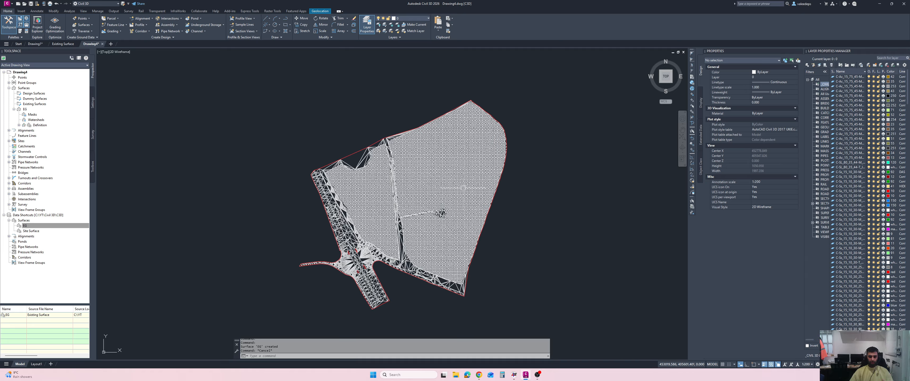
middle_drag(464, 187, 437, 186)
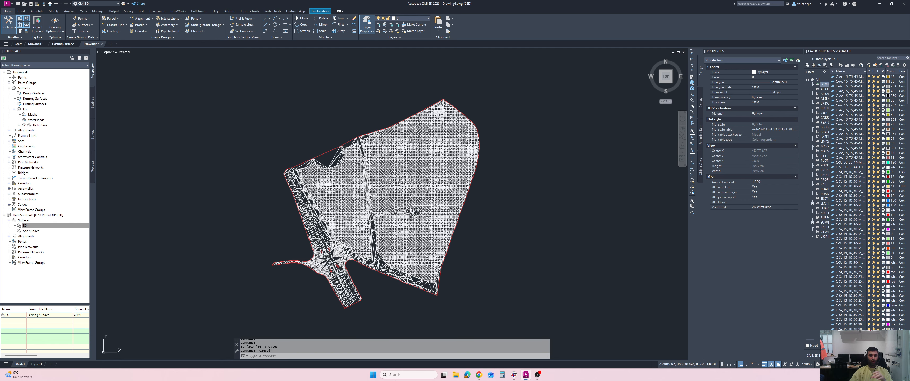
middle_drag(413, 209, 404, 195)
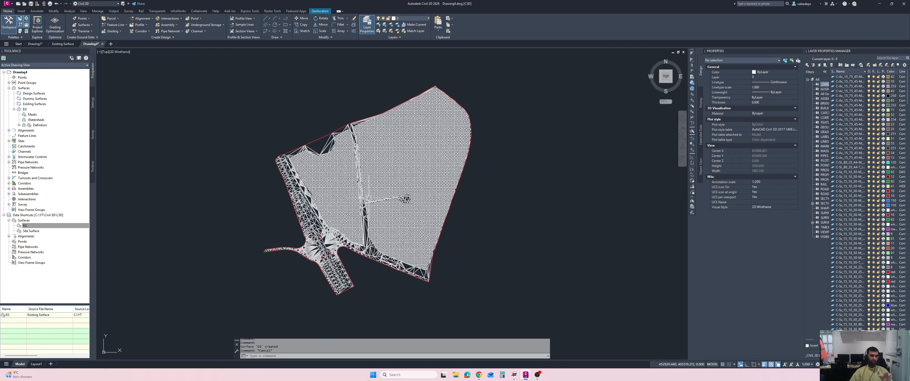
scroll(368, 198, up, 4)
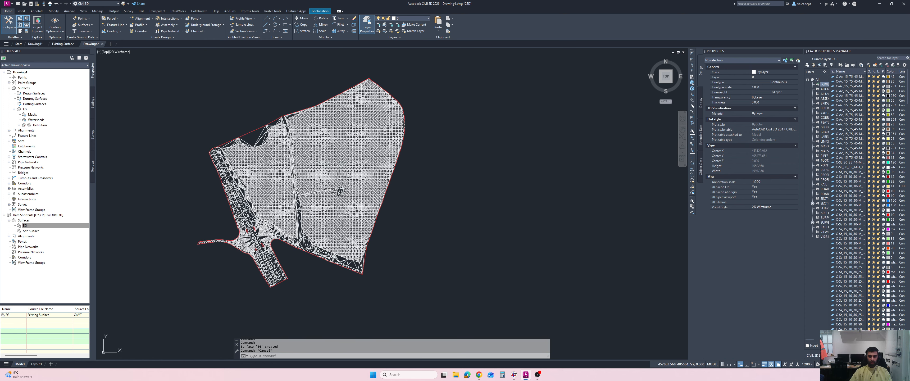
middle_drag(322, 180, 391, 211)
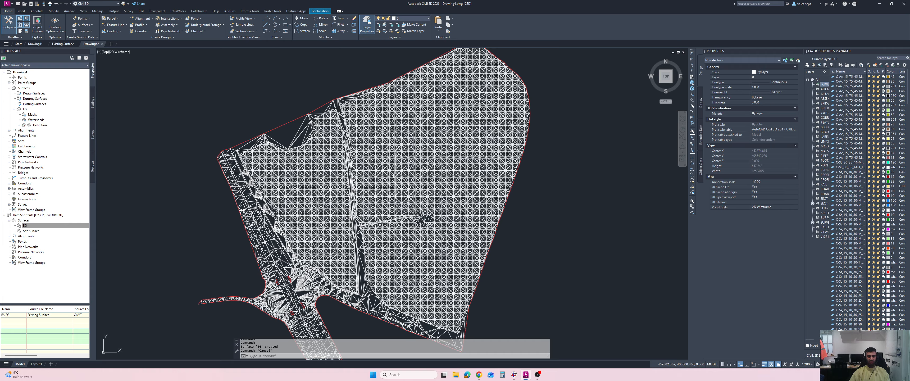
mouse_move(395, 174)
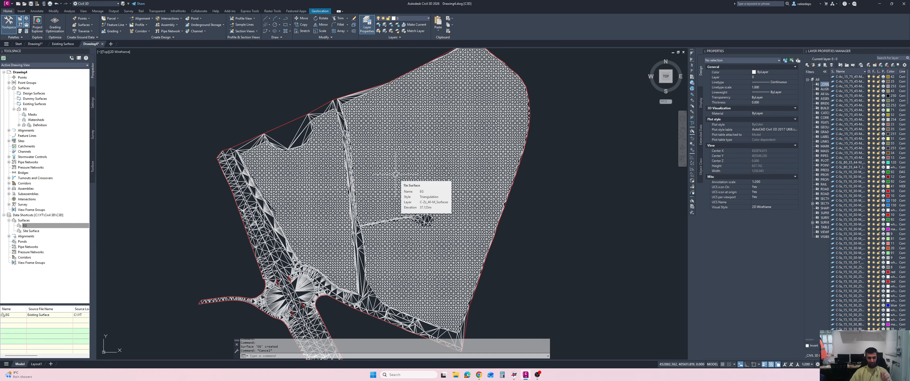